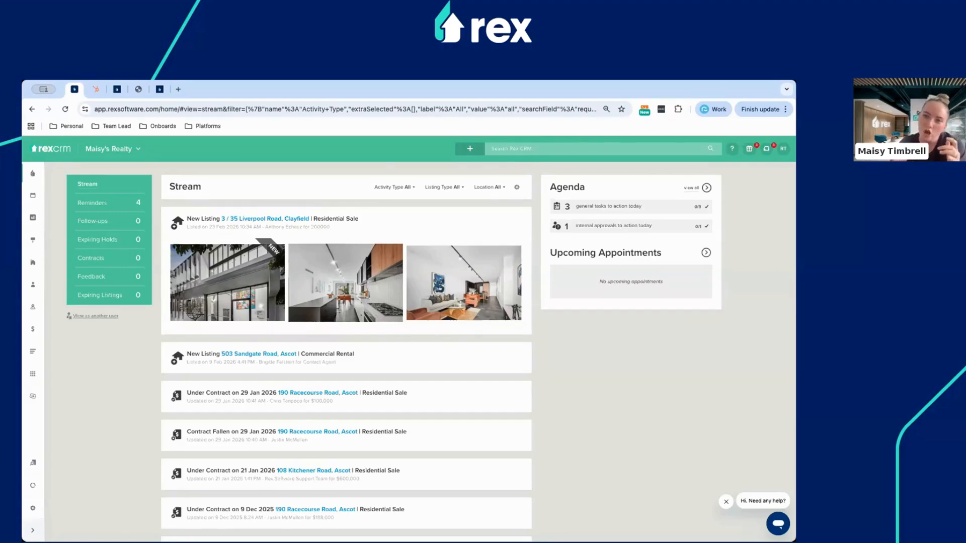
Bring up an empty Add Contact form from the green + quick-add menu.
click(469, 150)
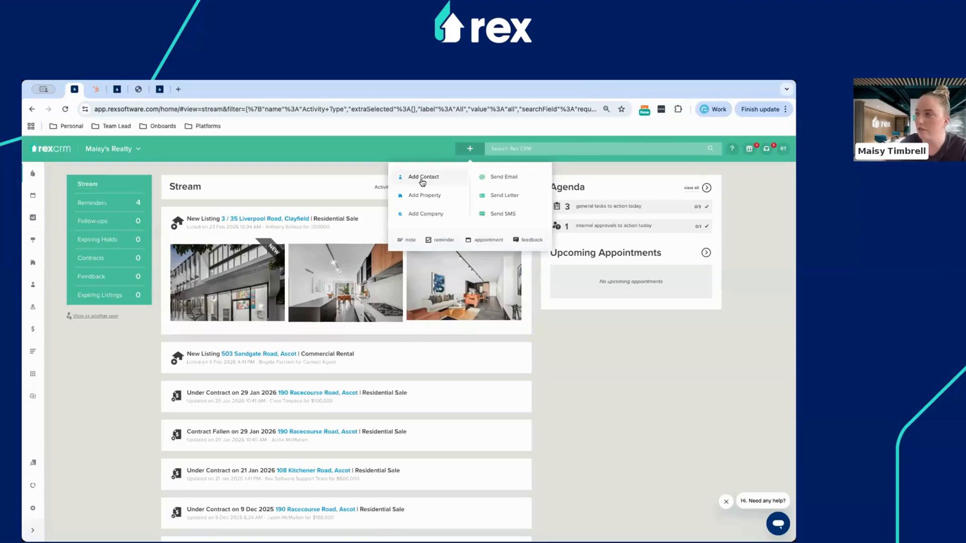
click(422, 178)
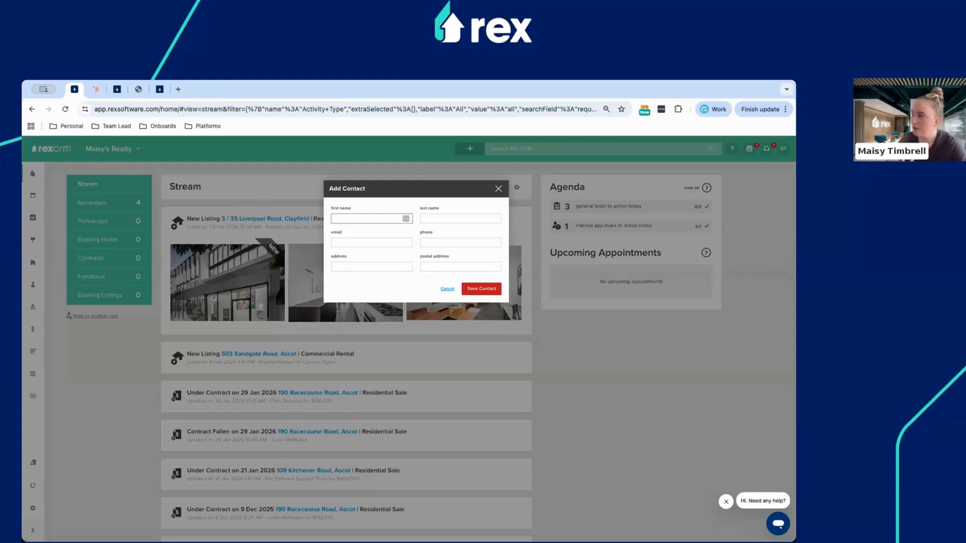
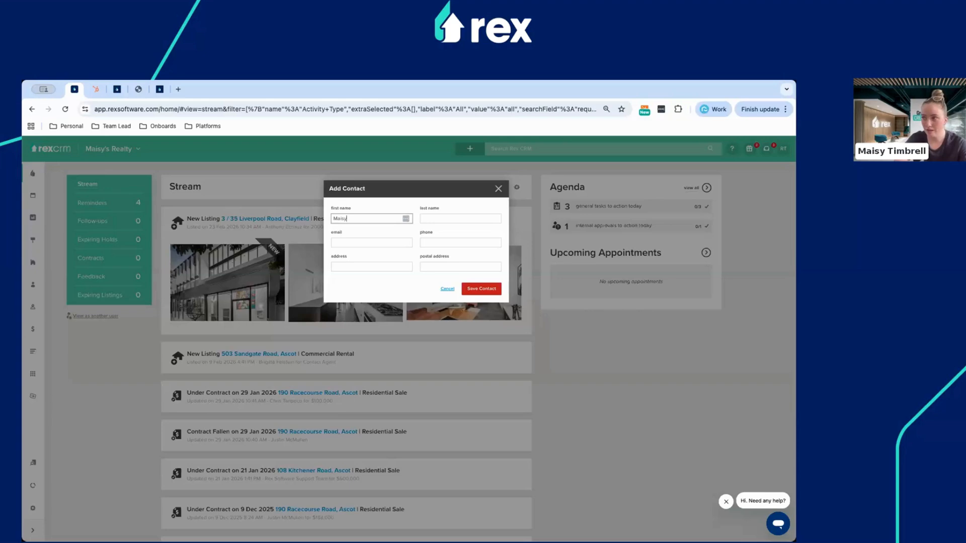
Enter a contact's first name, last name and suggested e-mail, then discard it as a duplicate.
key(Tab)
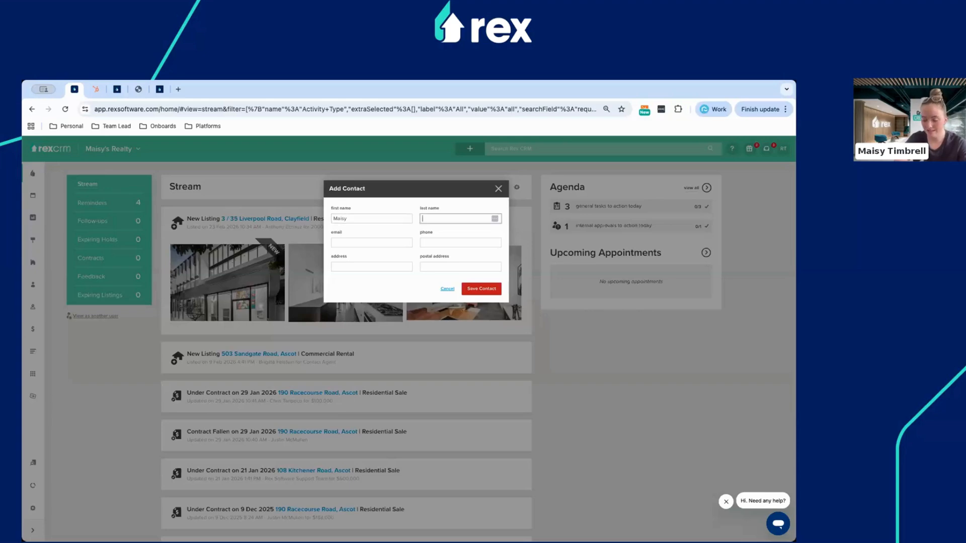
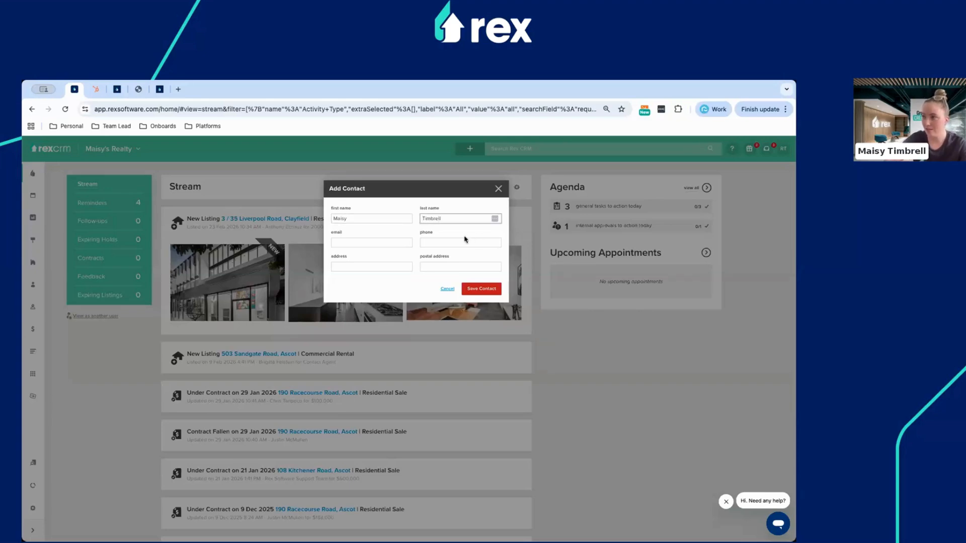
click(373, 243)
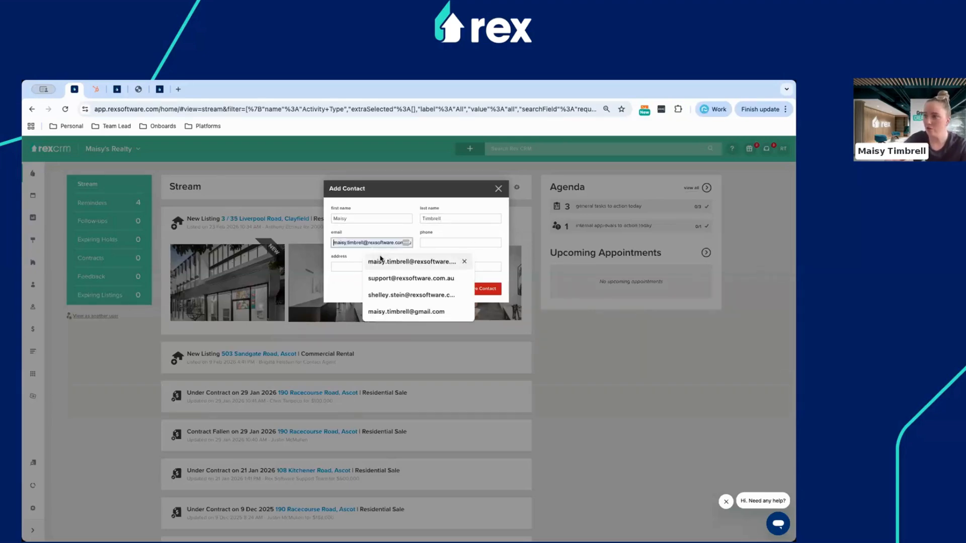
click(383, 261)
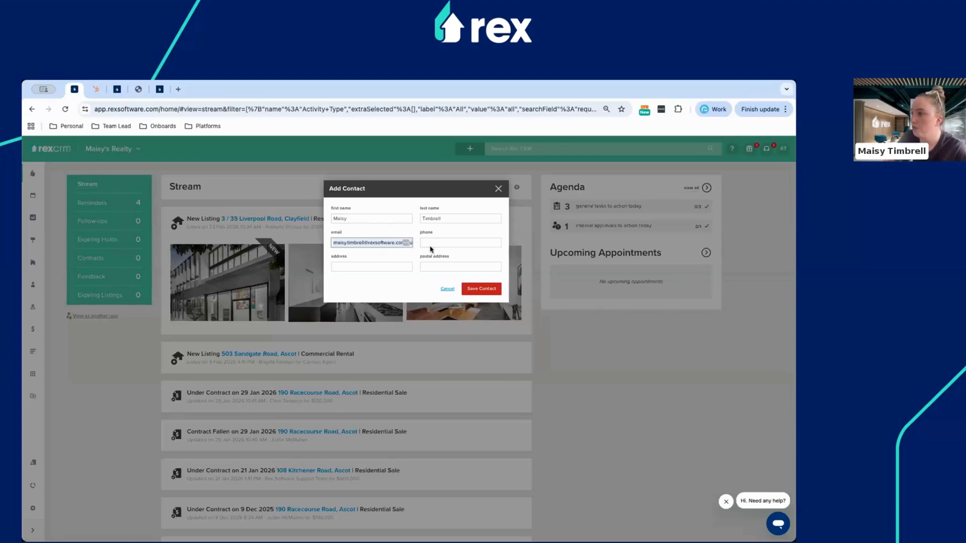
click(471, 290)
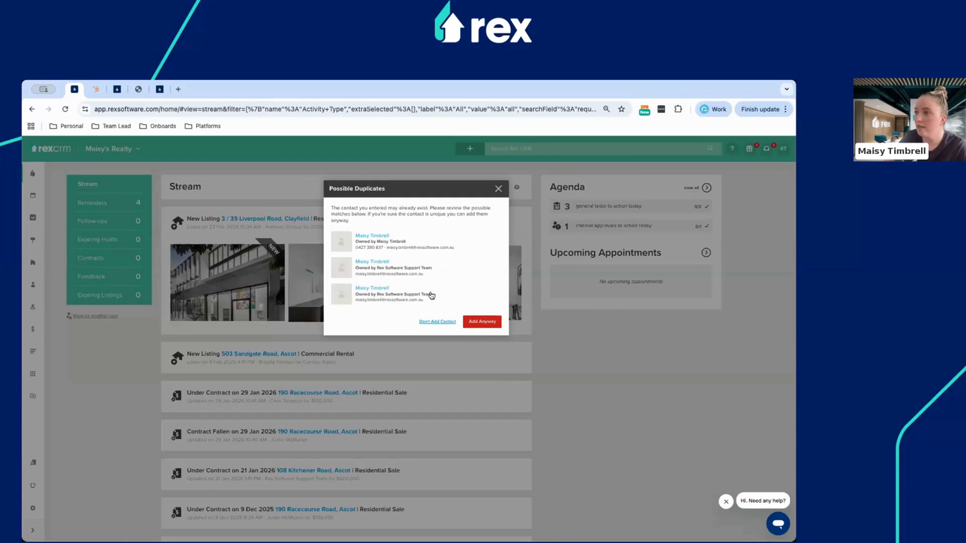
click(437, 322)
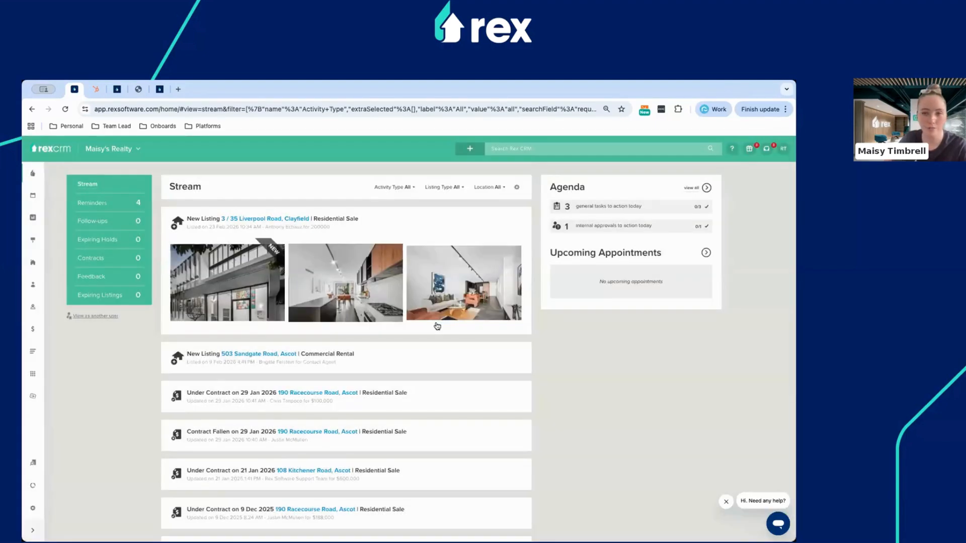
Start another new contact and enter the contact's first and last name.
click(469, 148)
click(422, 178)
click(356, 220)
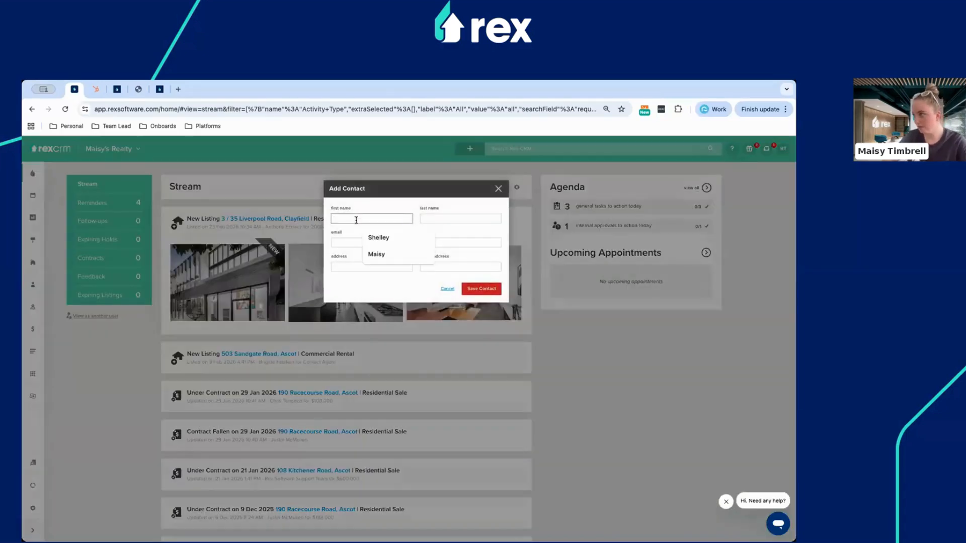
text(Jacob)
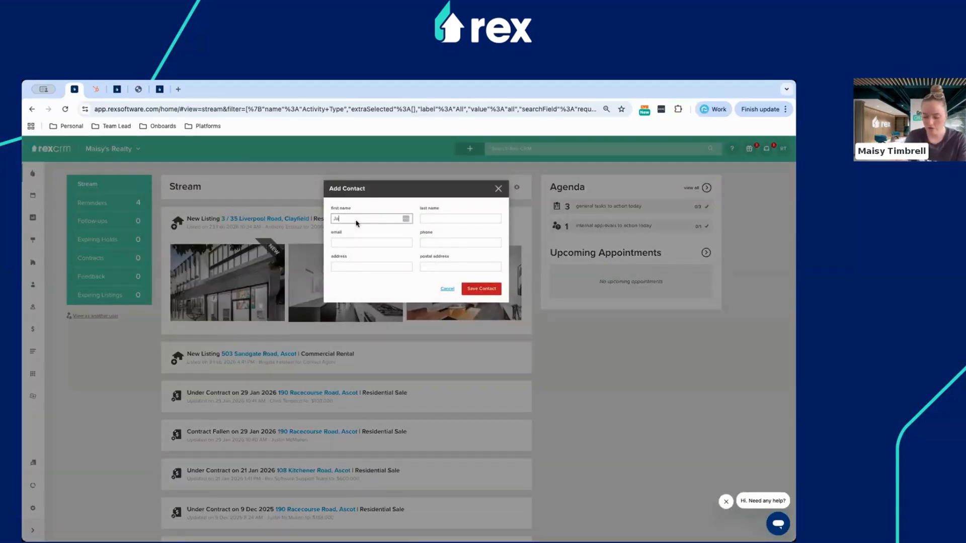
click(452, 217)
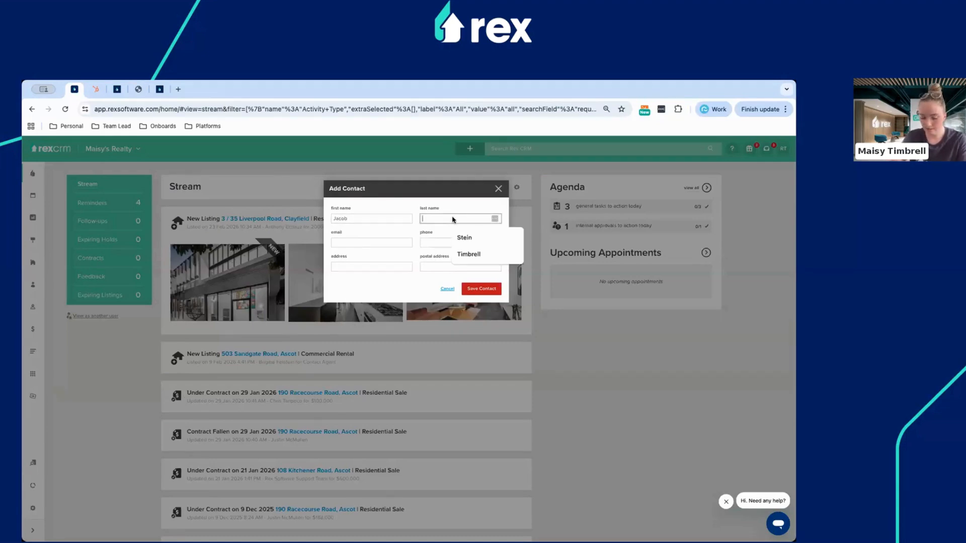
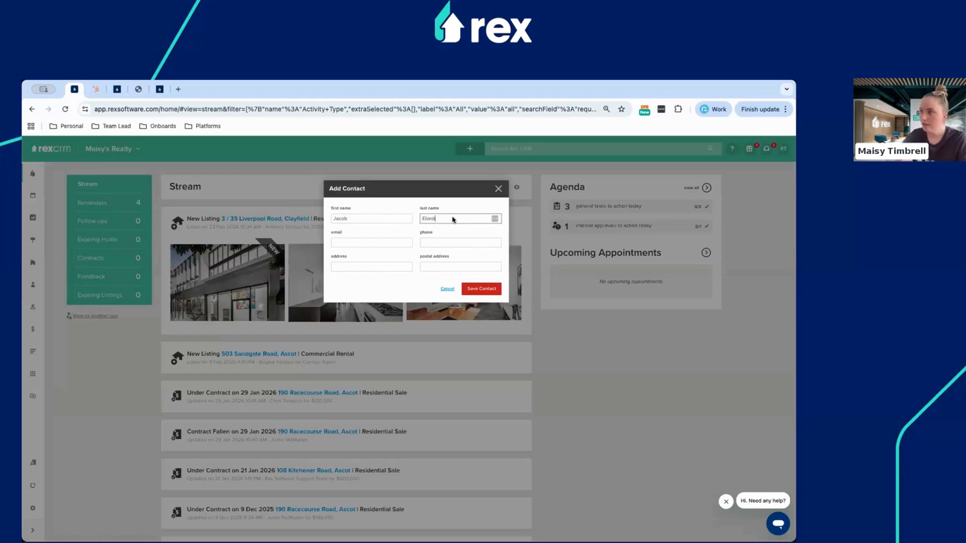
Add the contact's e-mail address and phone number, then save the new contact.
click(376, 243)
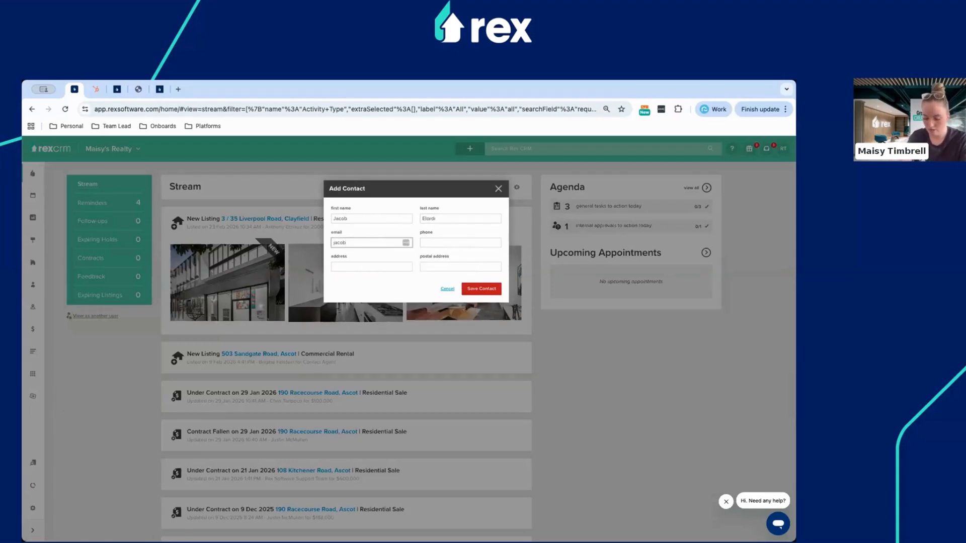
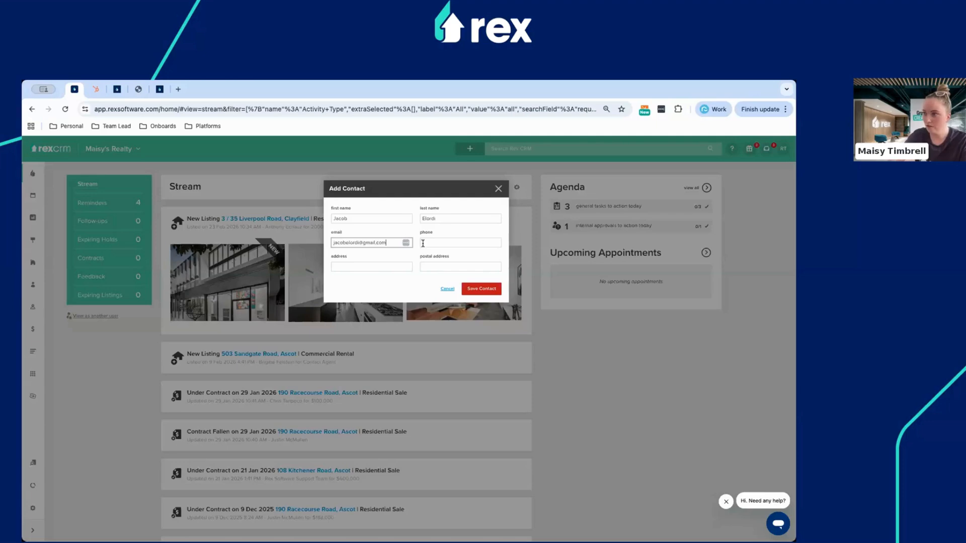
click(376, 243)
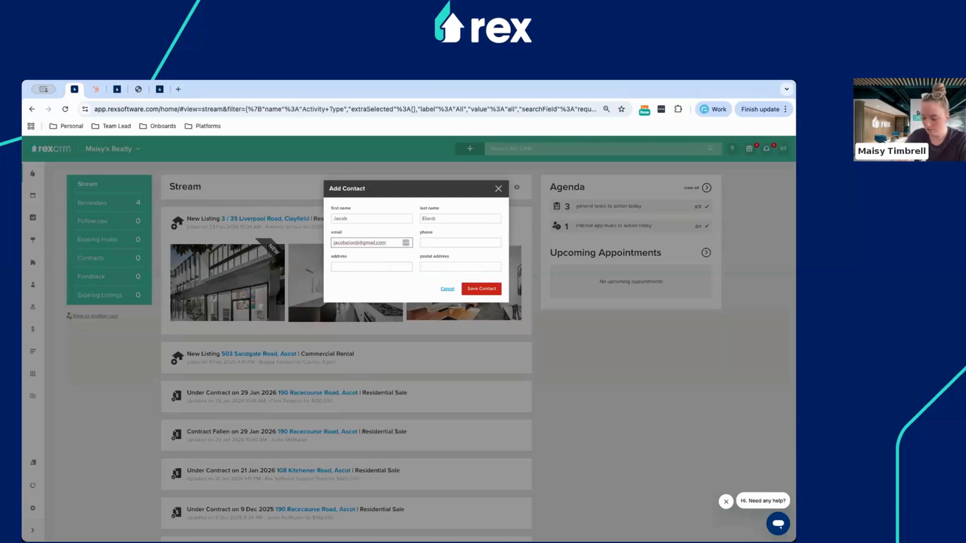
click(437, 242)
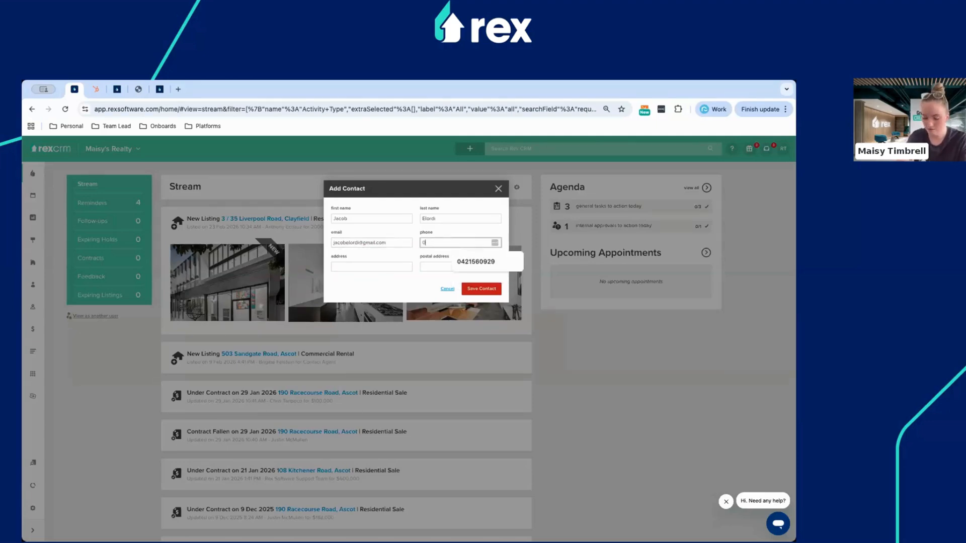
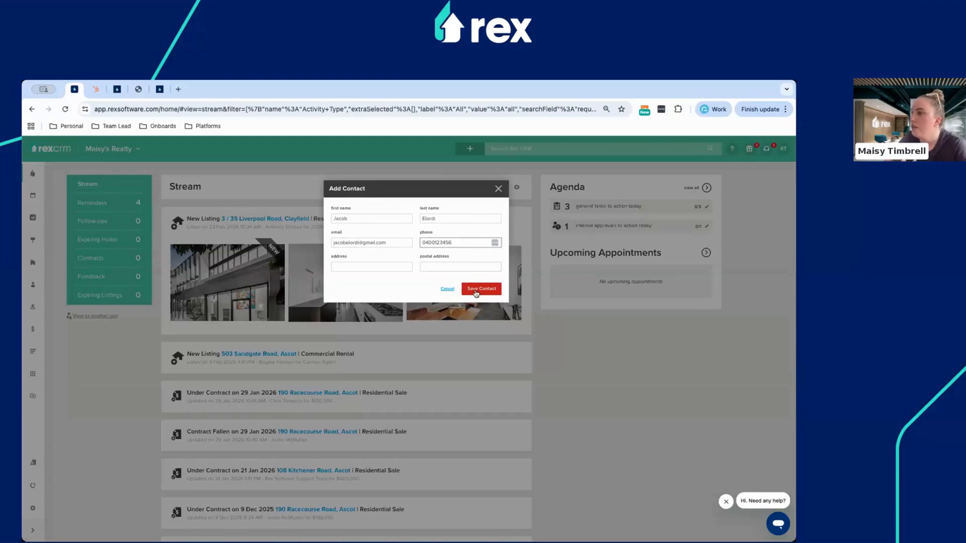
click(480, 292)
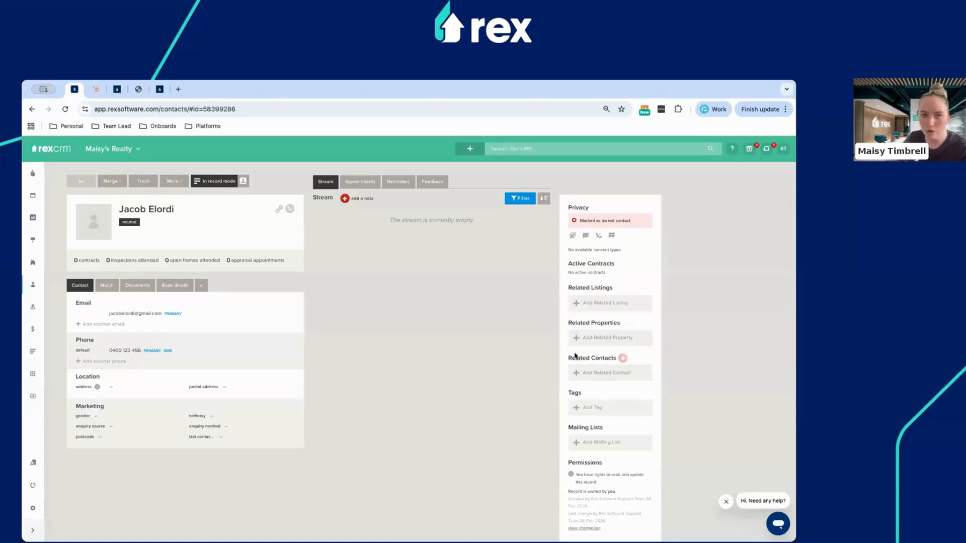
Search for an existing contact and add them under Related Contacts as a Co-Worker.
click(590, 376)
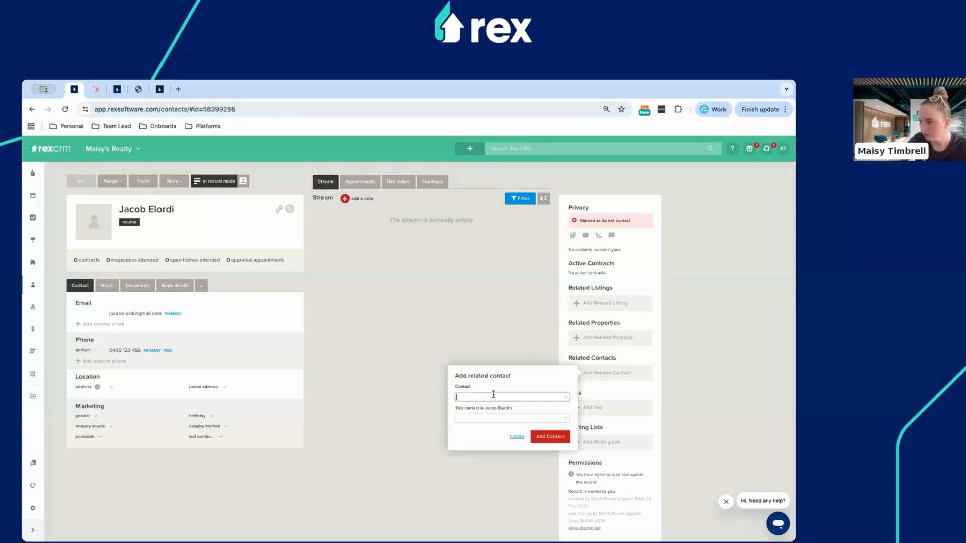
text(margot)
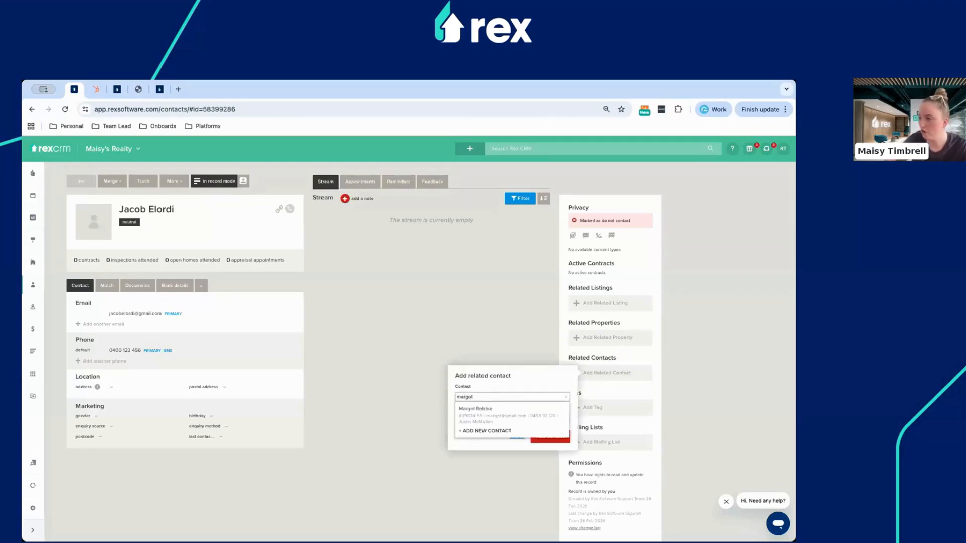
click(486, 414)
click(481, 418)
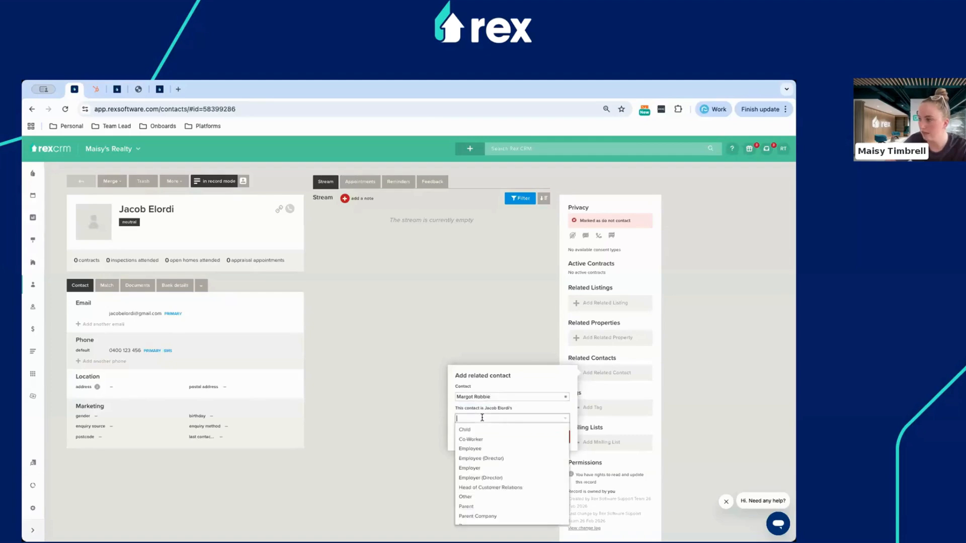
click(474, 439)
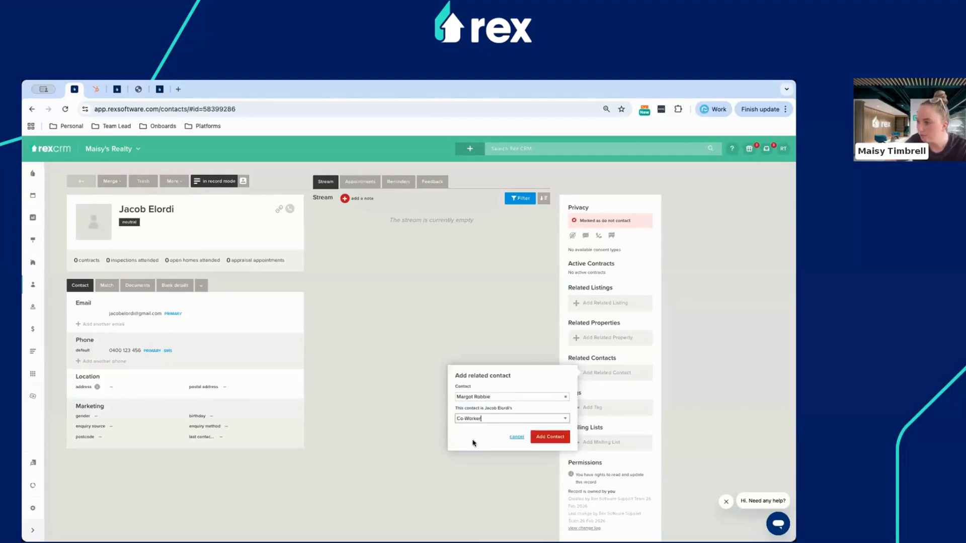
click(550, 436)
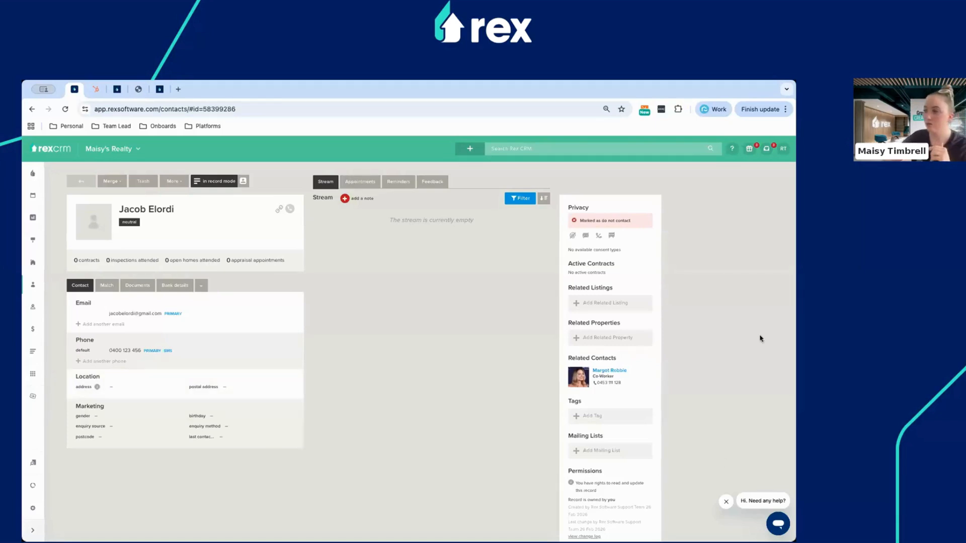
Link the Hendra property under Related Properties with the contact's role set to Owner.
click(602, 340)
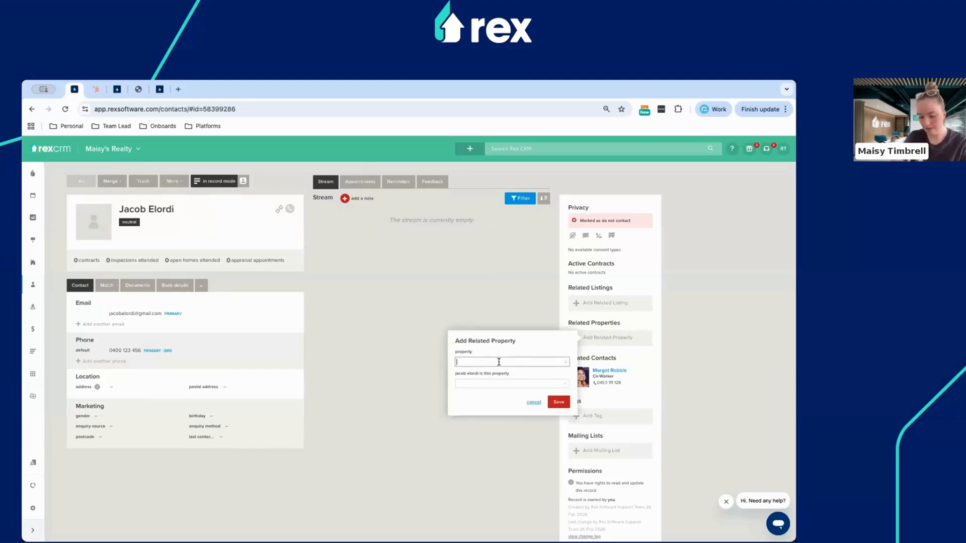
text(100)
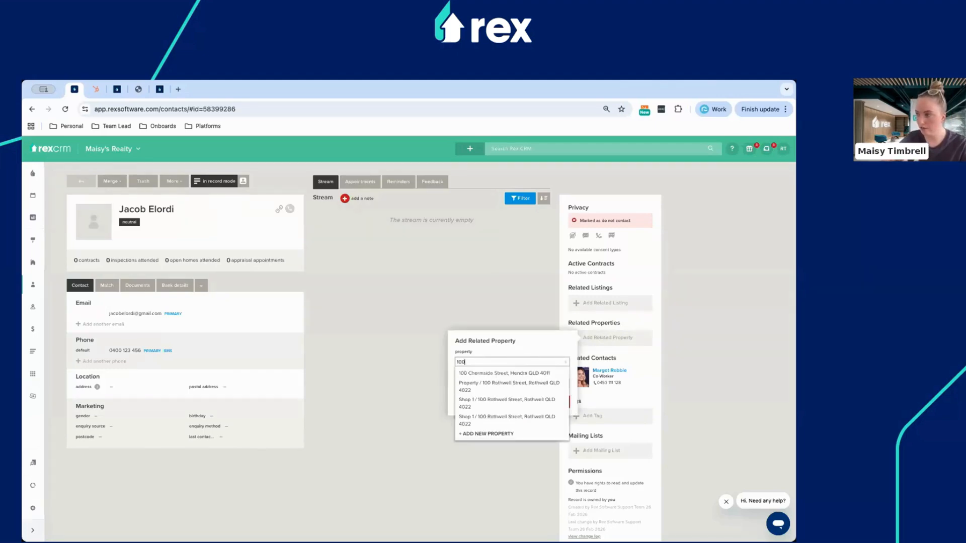
click(497, 373)
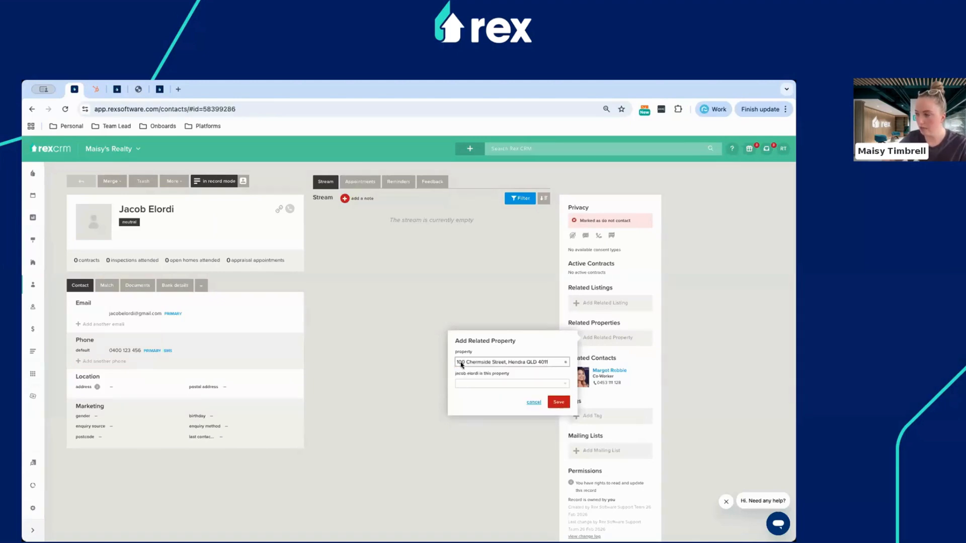
triple_click(494, 363)
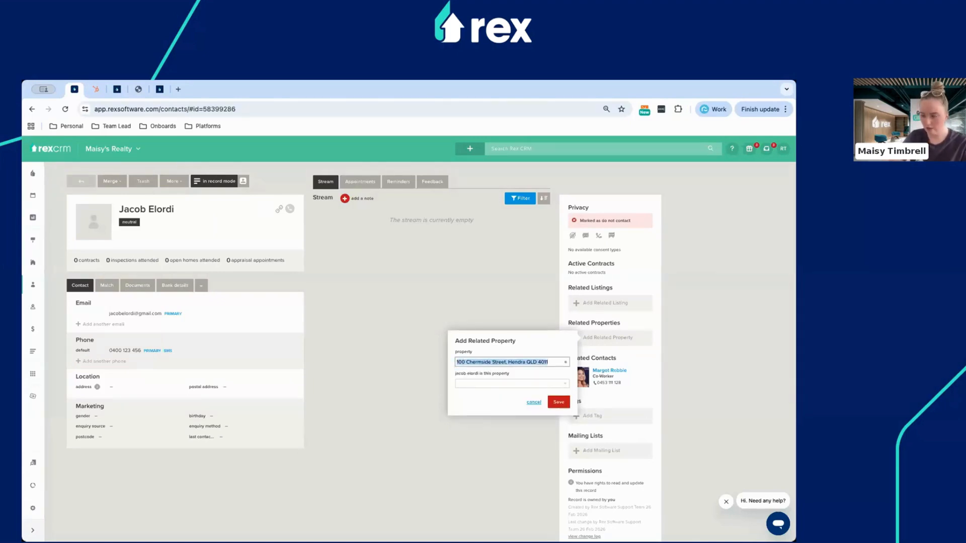
text(100)
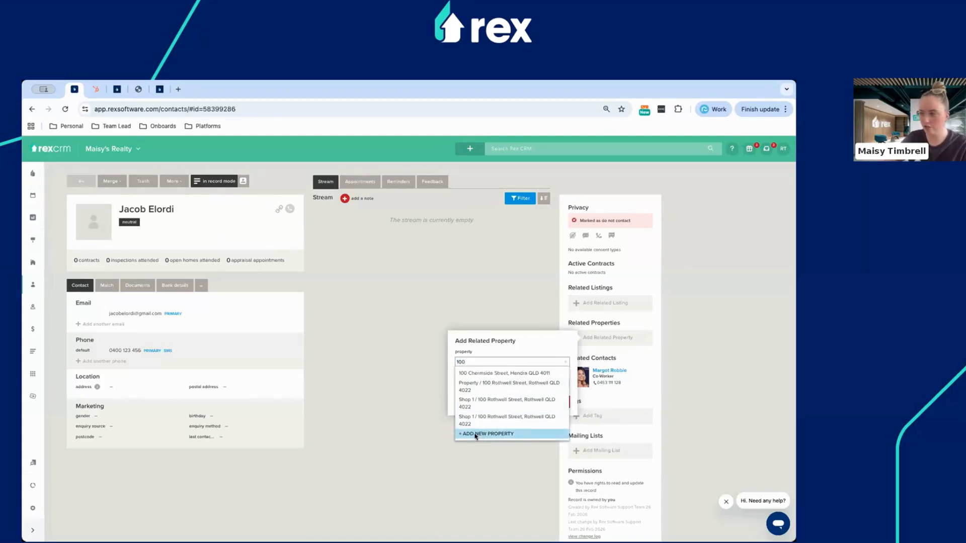
click(482, 374)
click(477, 384)
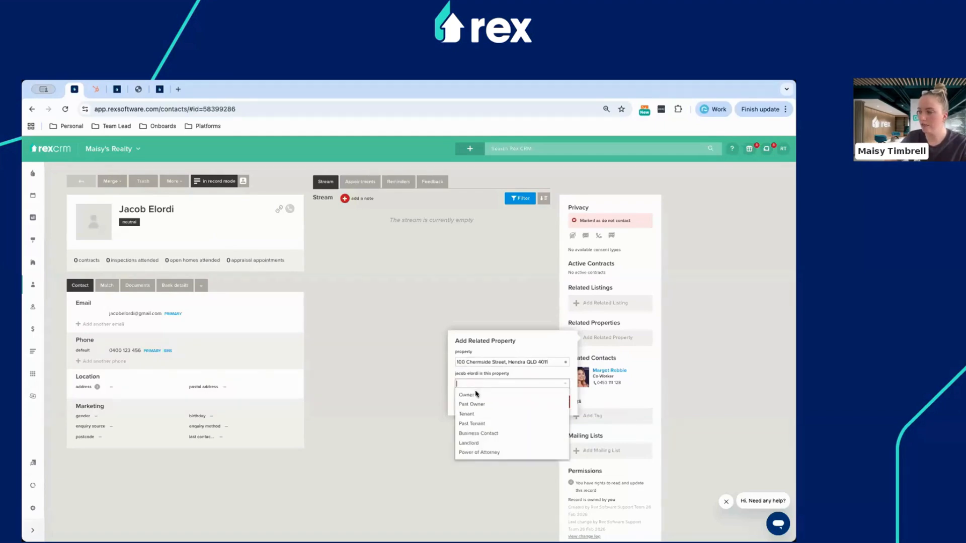
click(476, 394)
click(552, 405)
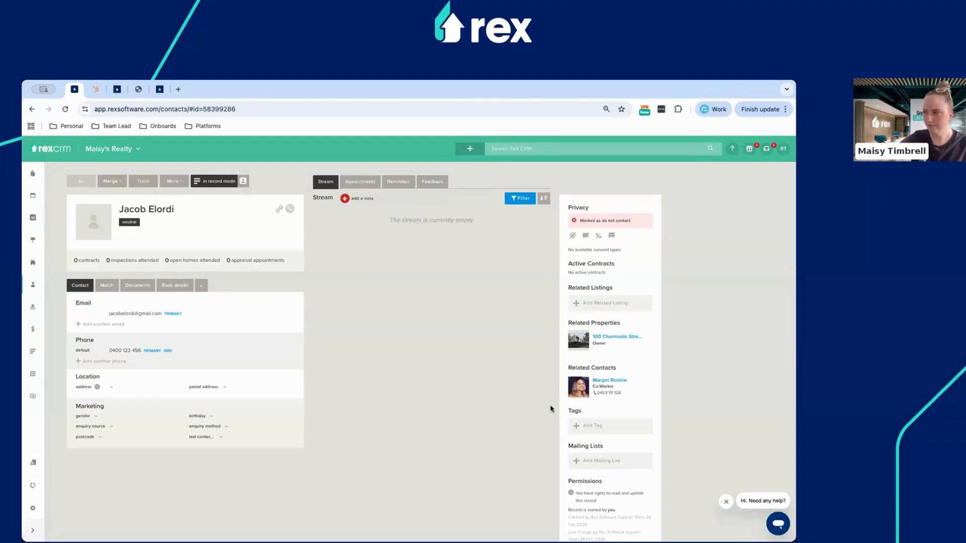
mouse_move(588, 347)
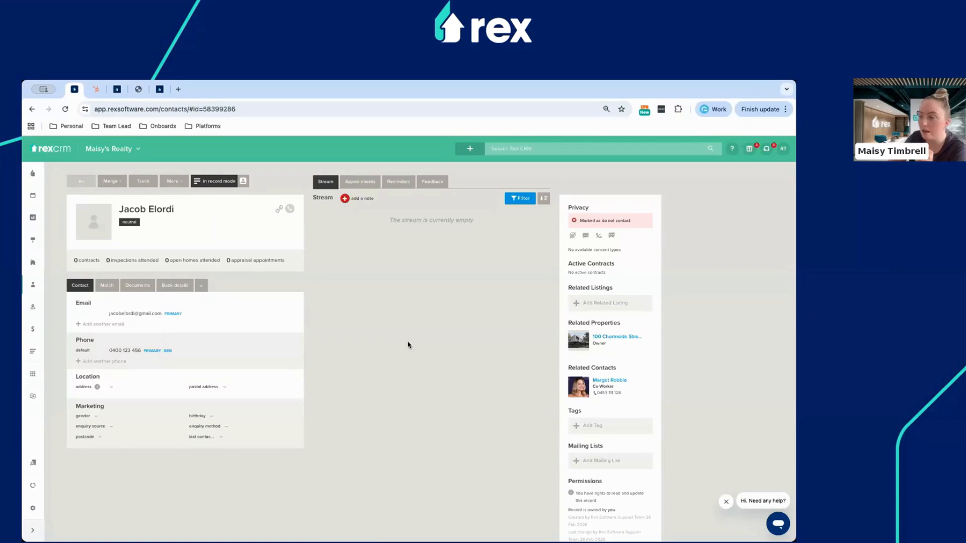
Start a new note on the contact and attach the Hendra property to it.
click(345, 198)
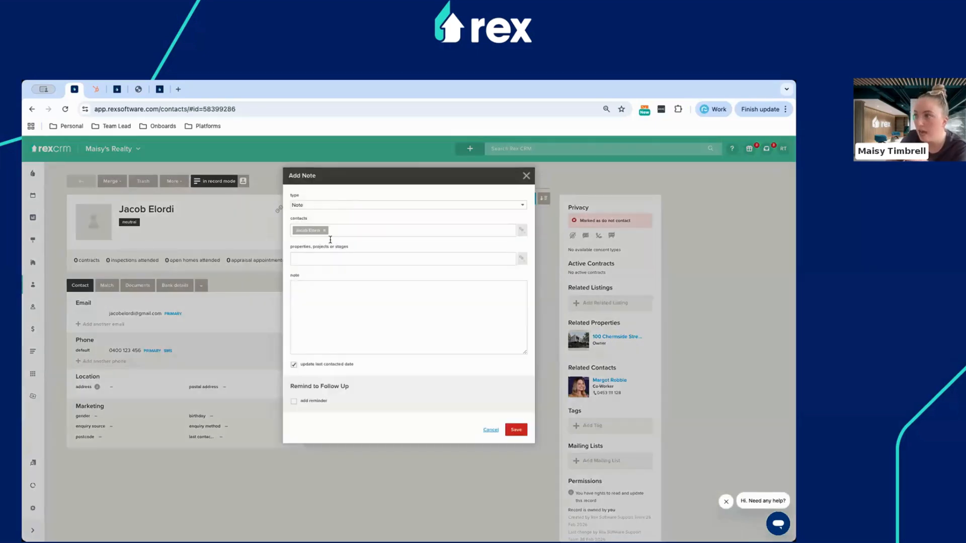
click(315, 259)
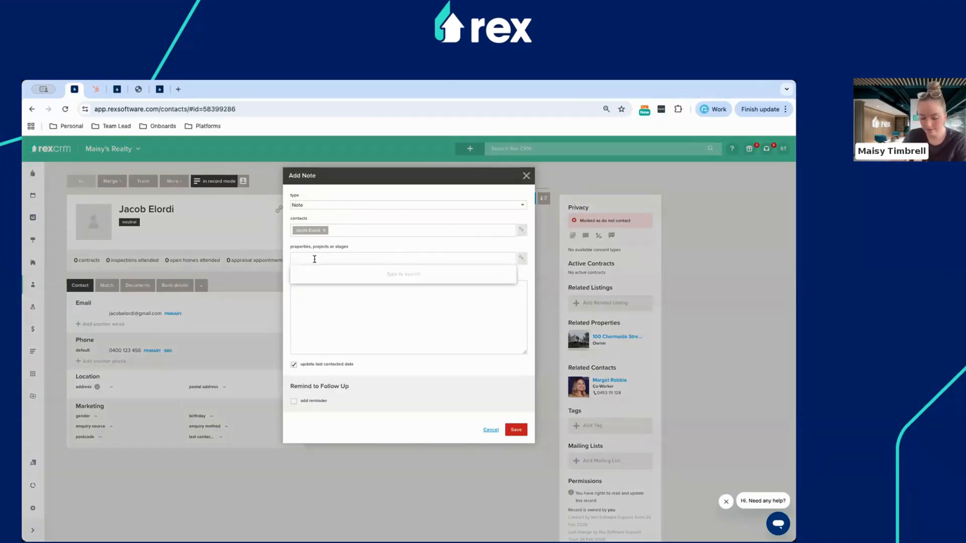
text(100 ch)
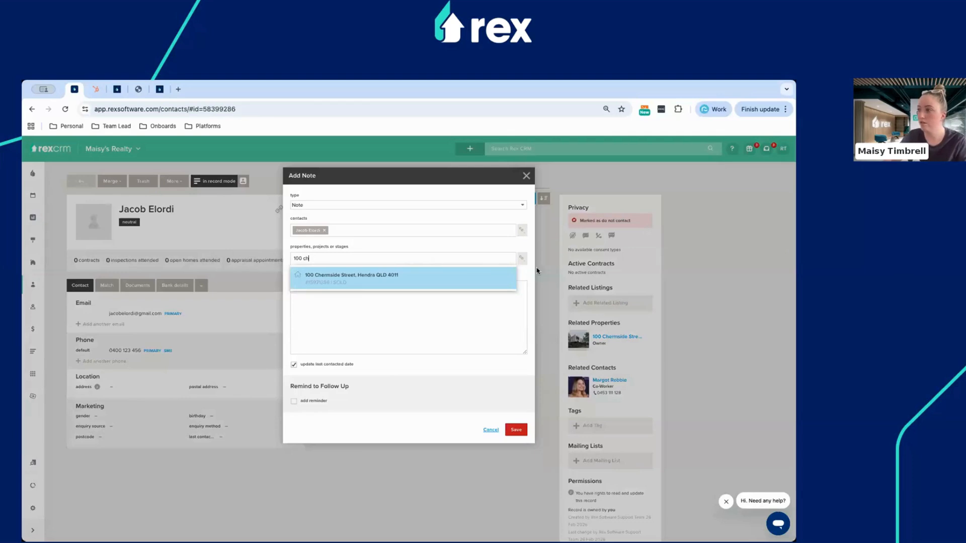
click(519, 272)
click(521, 262)
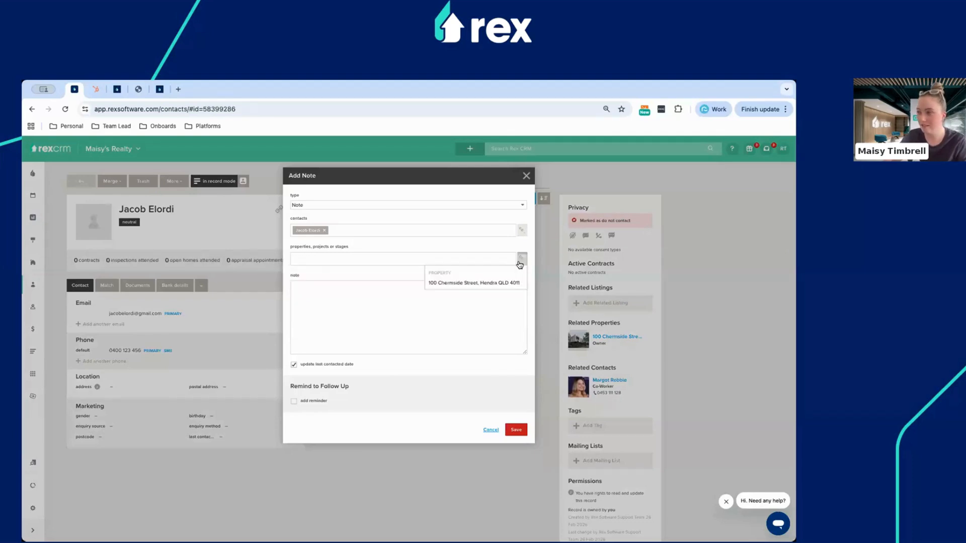
click(439, 283)
Write that the contact is looking to sell in the next 6 months, with a follow-up reminder.
click(359, 301)
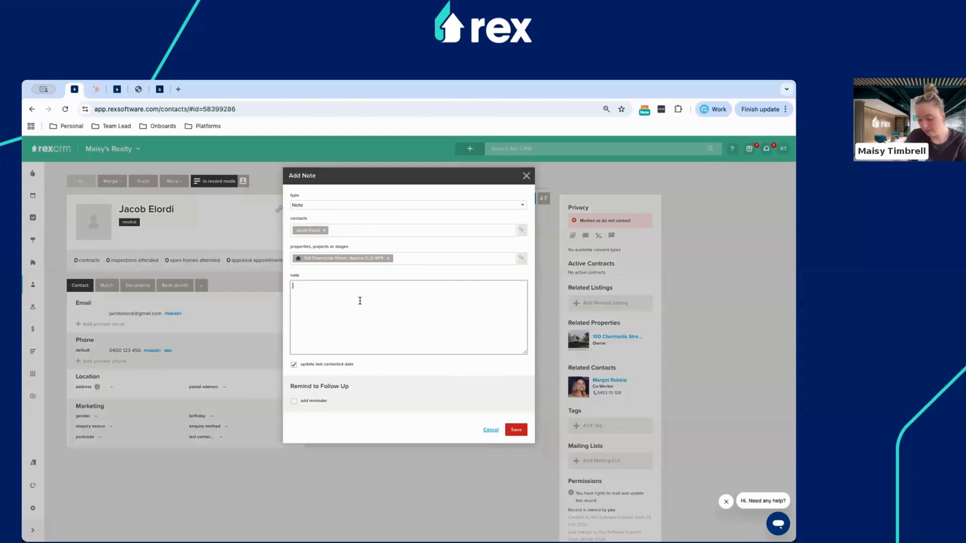
text(Jacob is look)
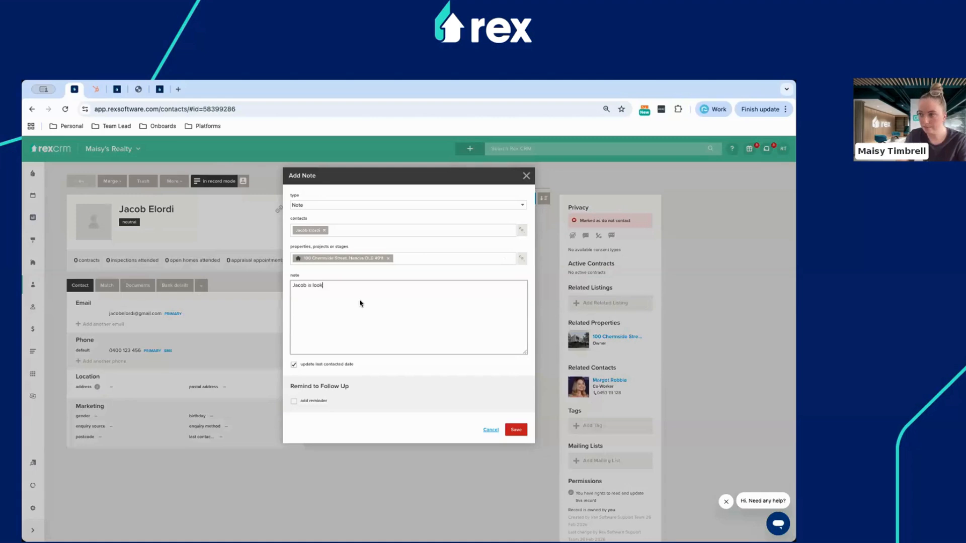
text(ing to sell in the next 6 months)
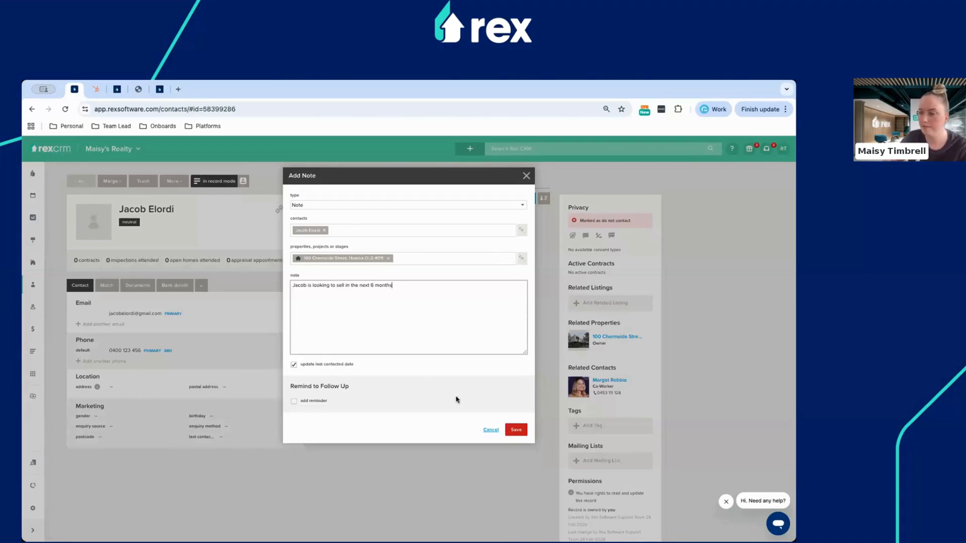
click(319, 401)
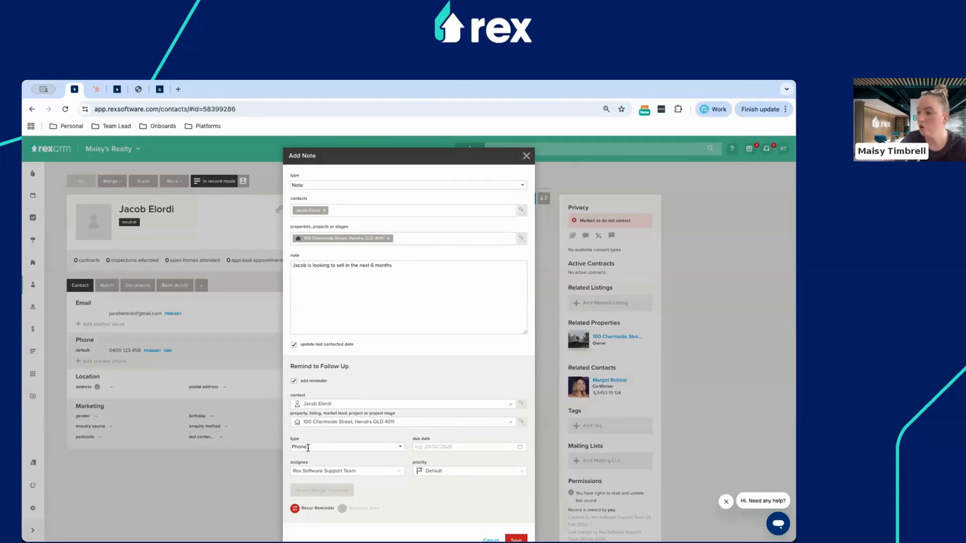
Set the reminder due date to 5 Mar 2026, assign it to another team member, and save.
click(450, 447)
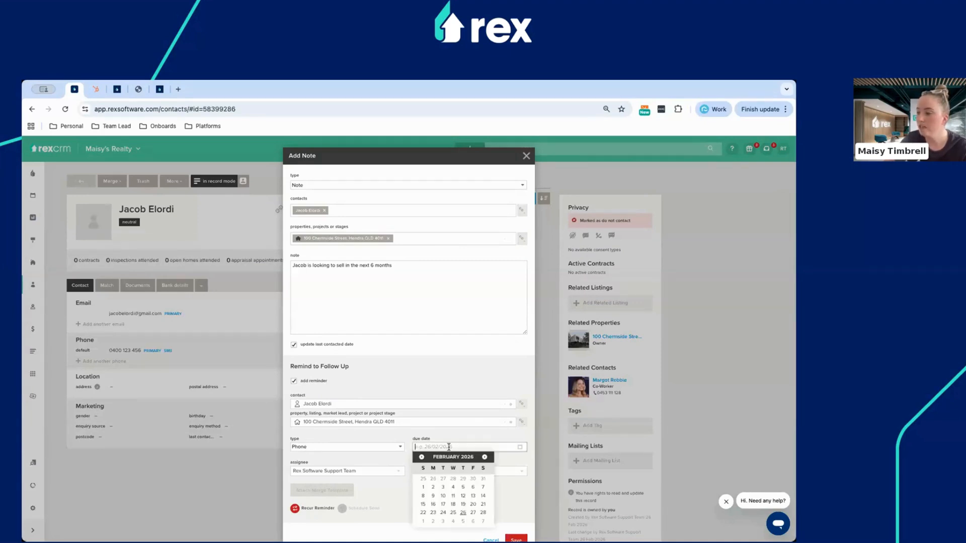
click(463, 522)
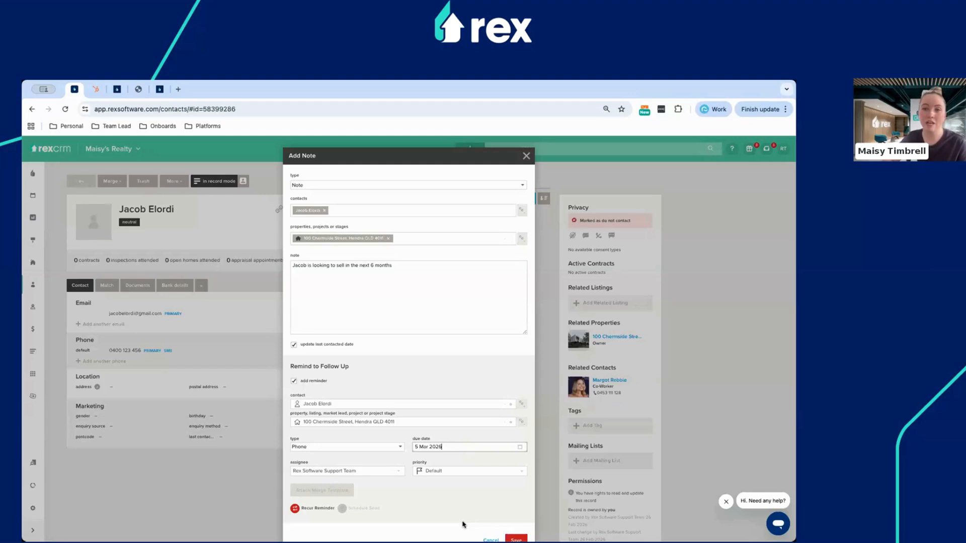
click(347, 470)
click(316, 508)
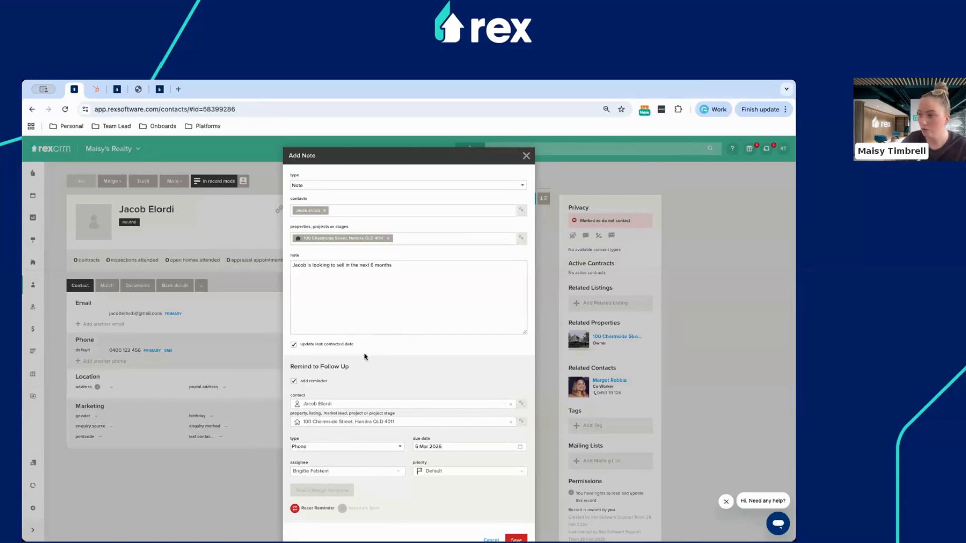
drag(354, 345, 301, 347)
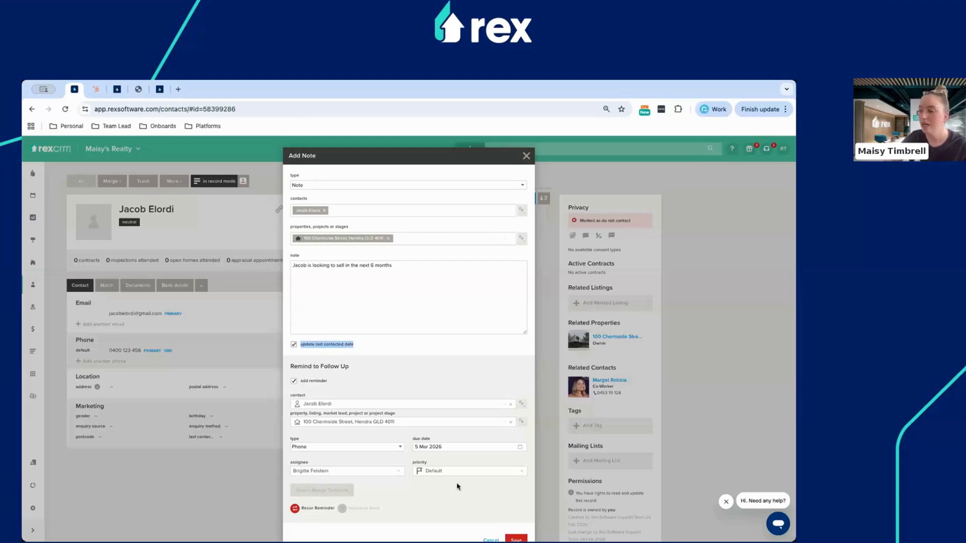
click(516, 539)
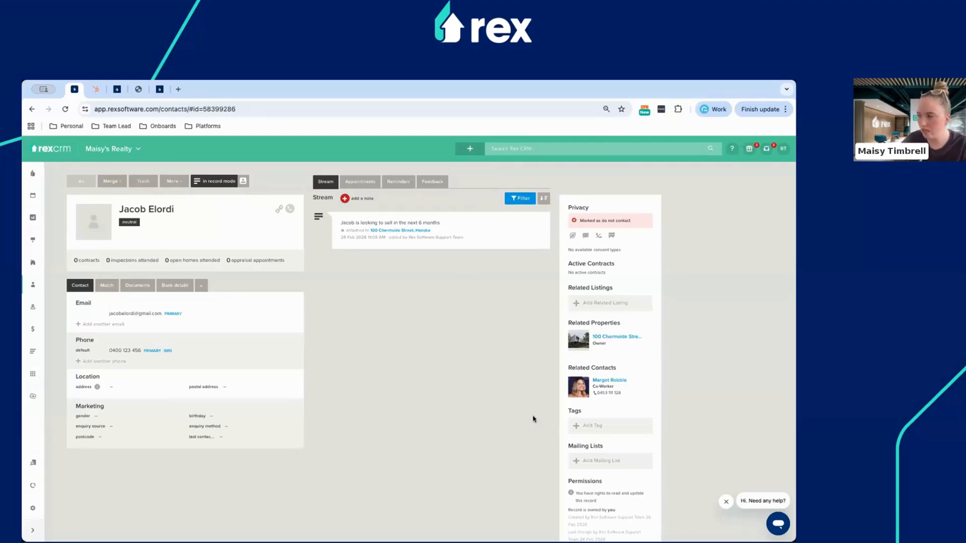
Open the Tags popup from Add Tag in the contact's sidebar.
click(603, 422)
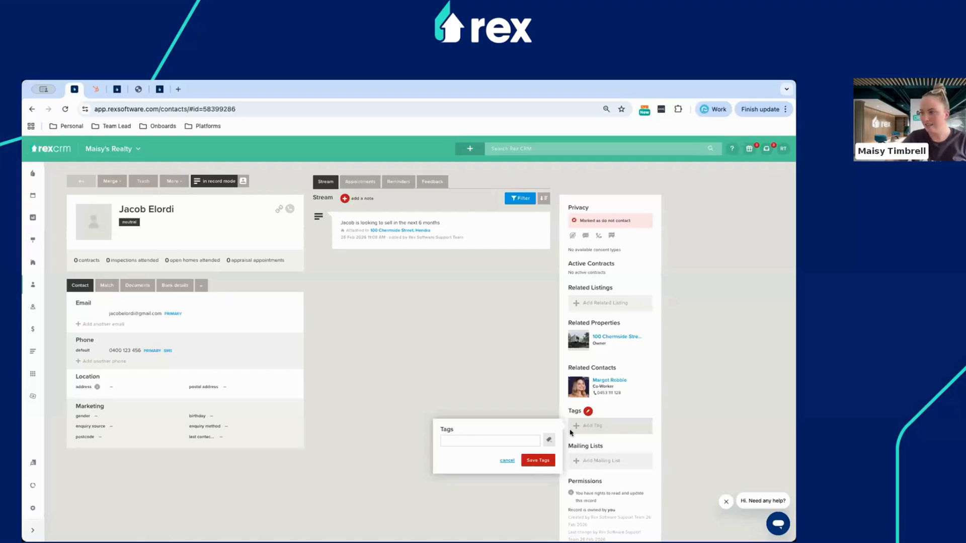
Enter 'Looking to sell' as a tag in the Tags field.
click(504, 444)
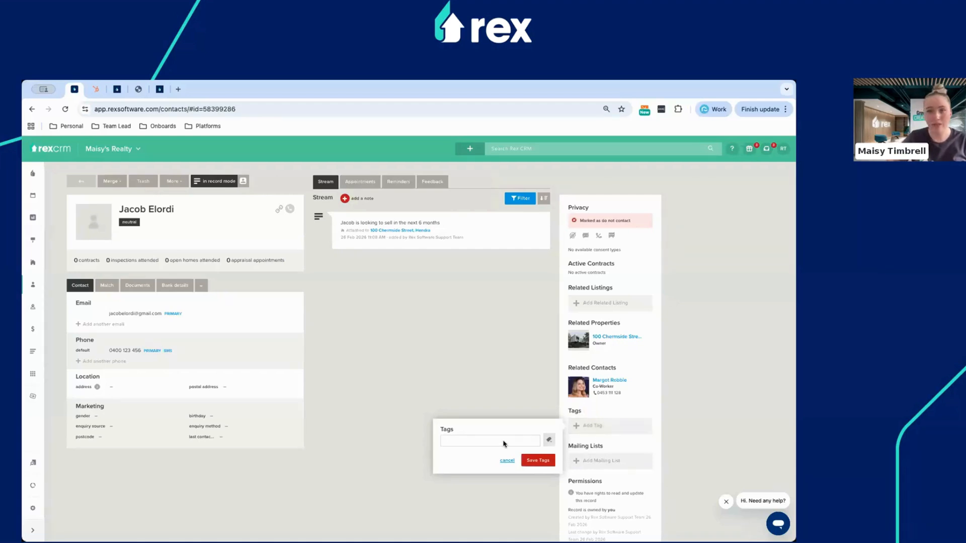
click(554, 442)
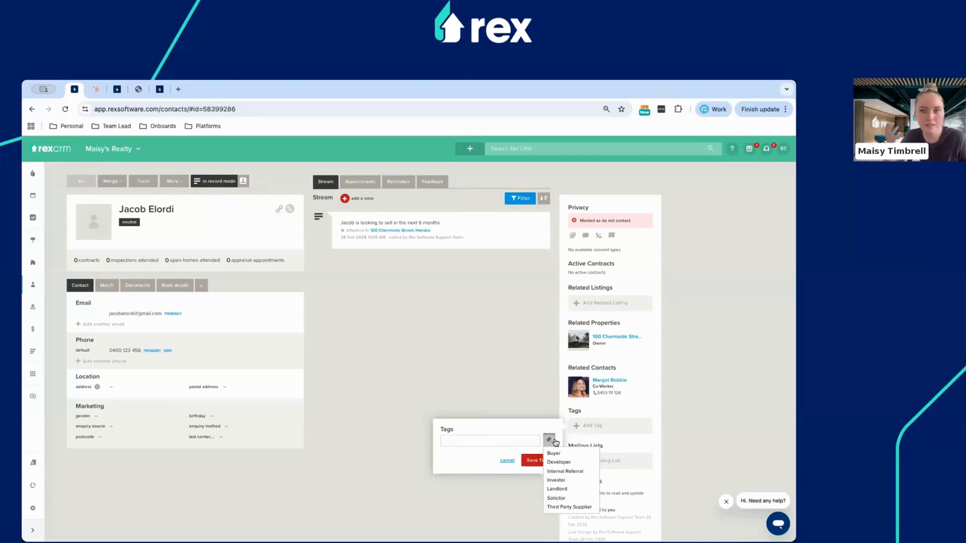
click(553, 441)
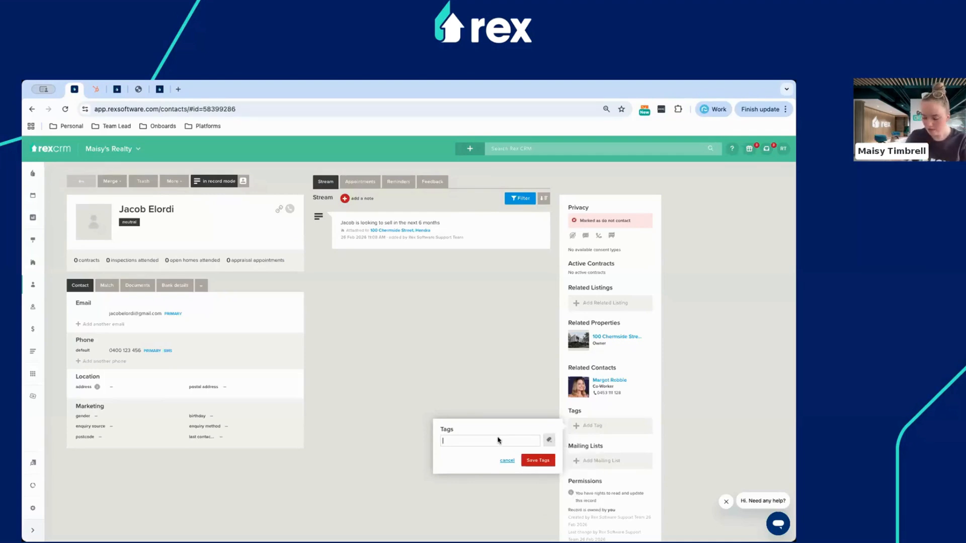
click(551, 440)
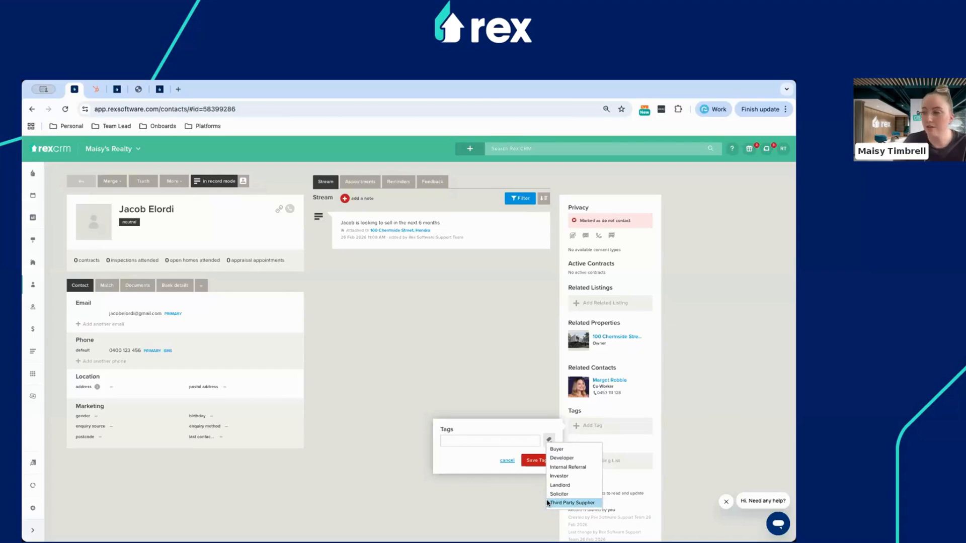
click(484, 441)
text(Looking)
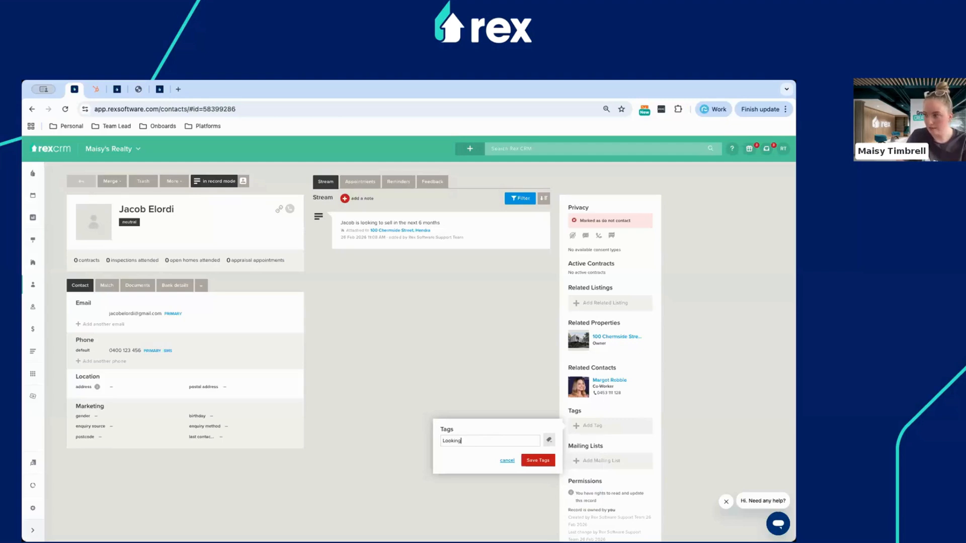
text( to sell)
key(Return)
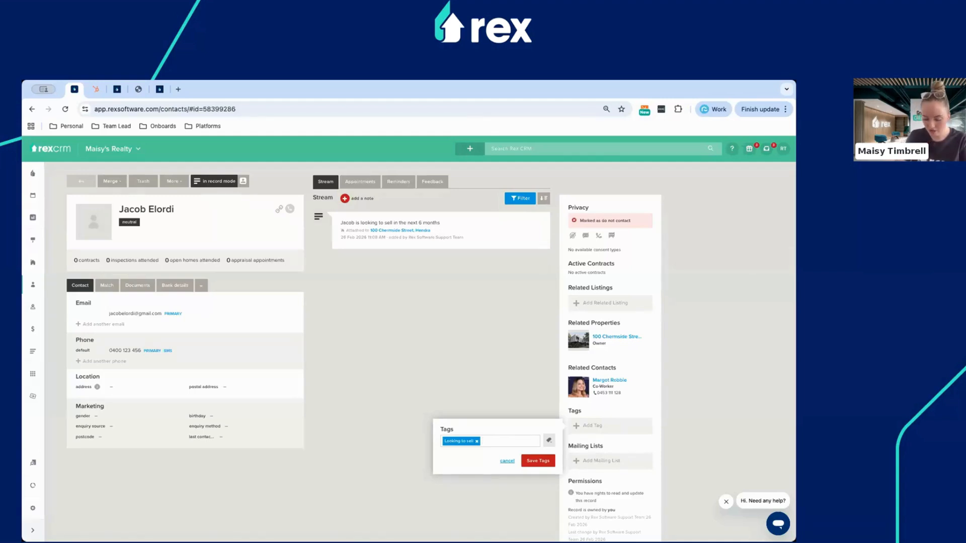
Remove the extra 'LOOKING 2 SELL' tag and save the remaining tag.
text(LOOKING 2)
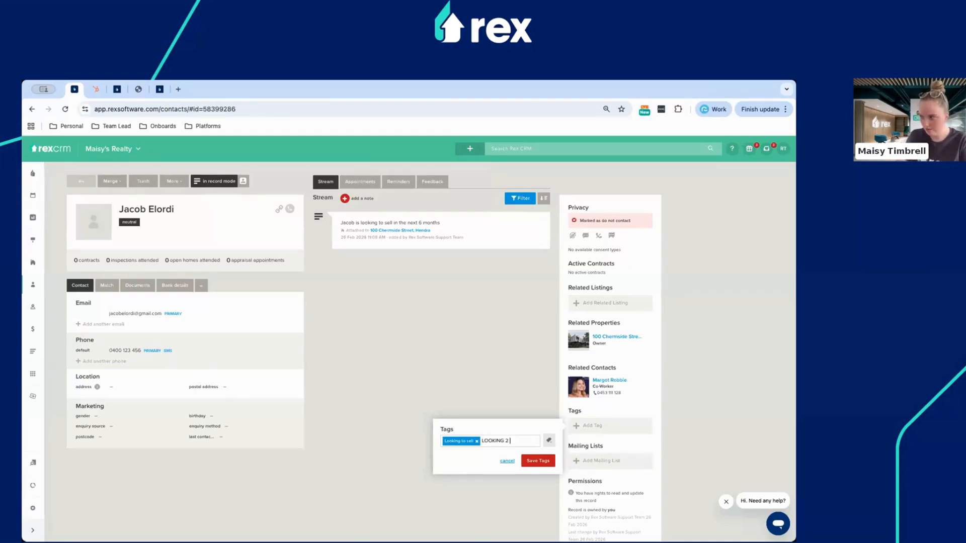
text( SELL)
key(Return)
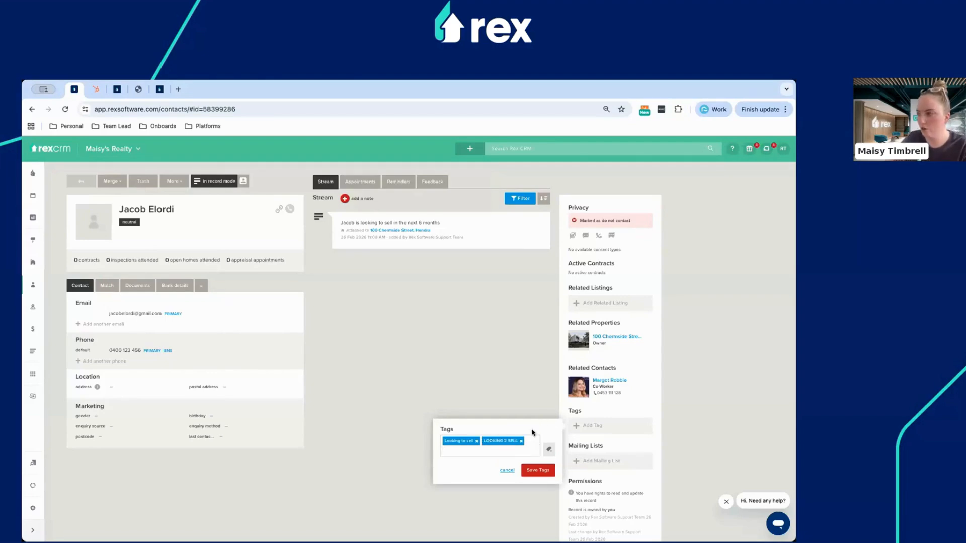
click(521, 441)
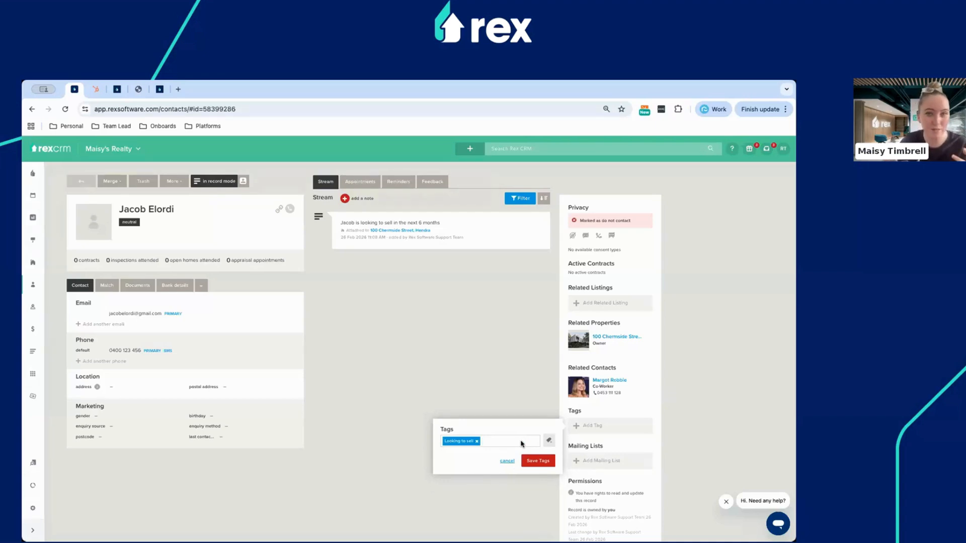
click(548, 443)
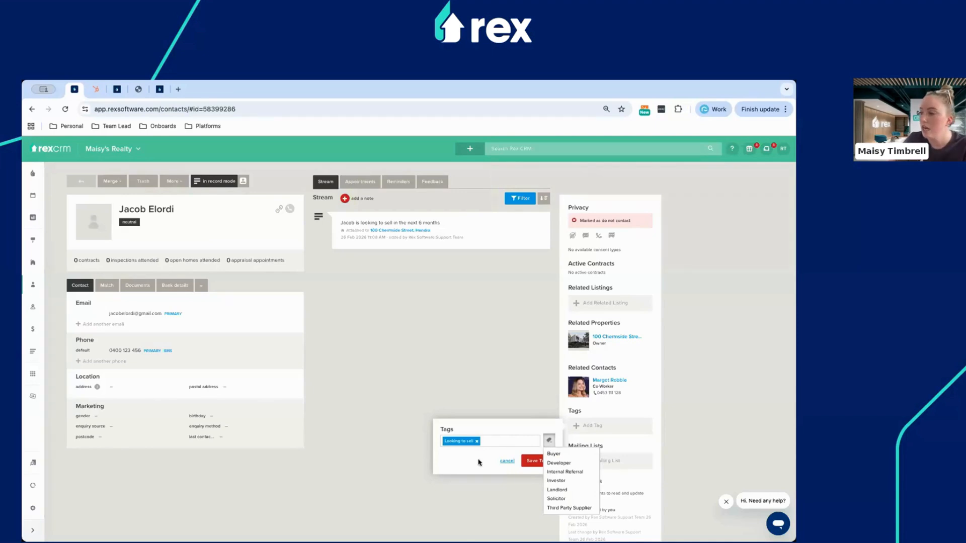
click(532, 464)
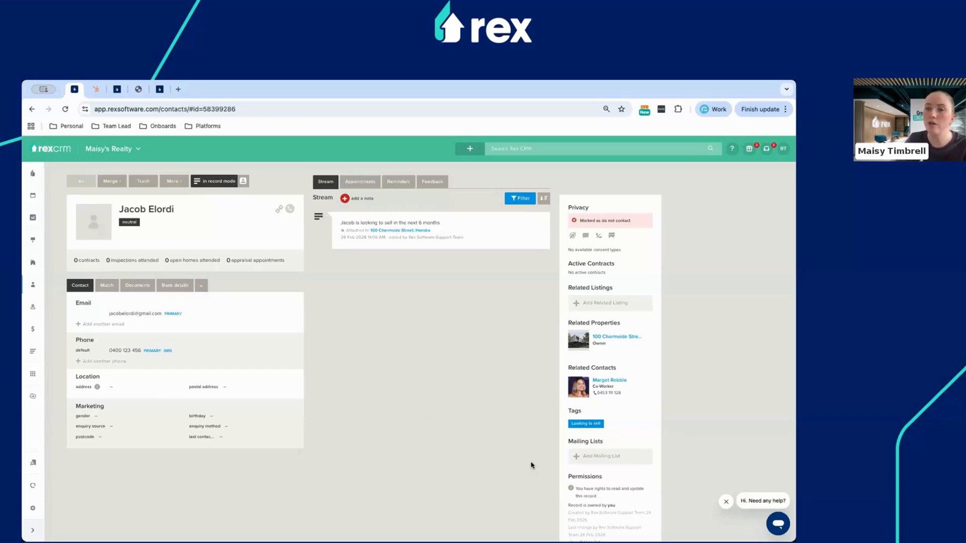
mouse_move(32, 284)
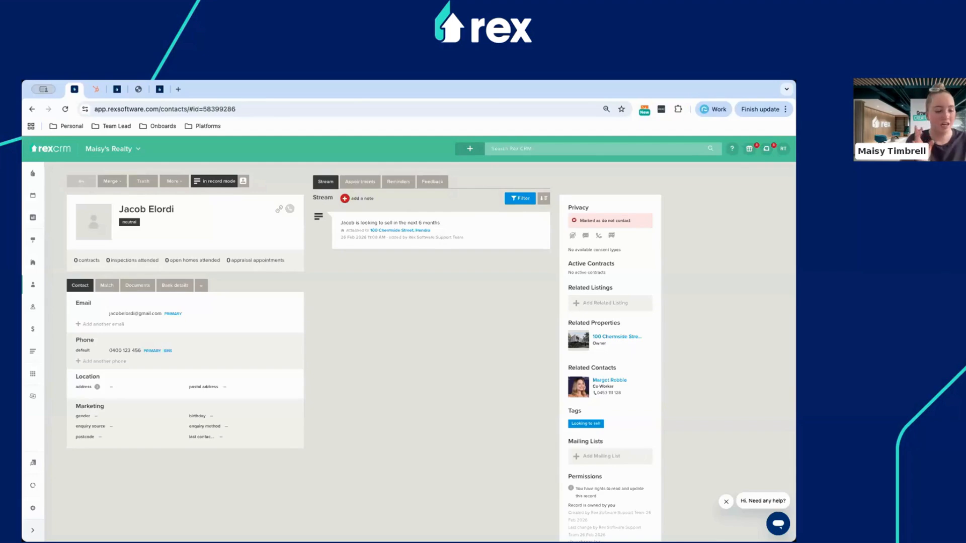
mouse_move(587, 413)
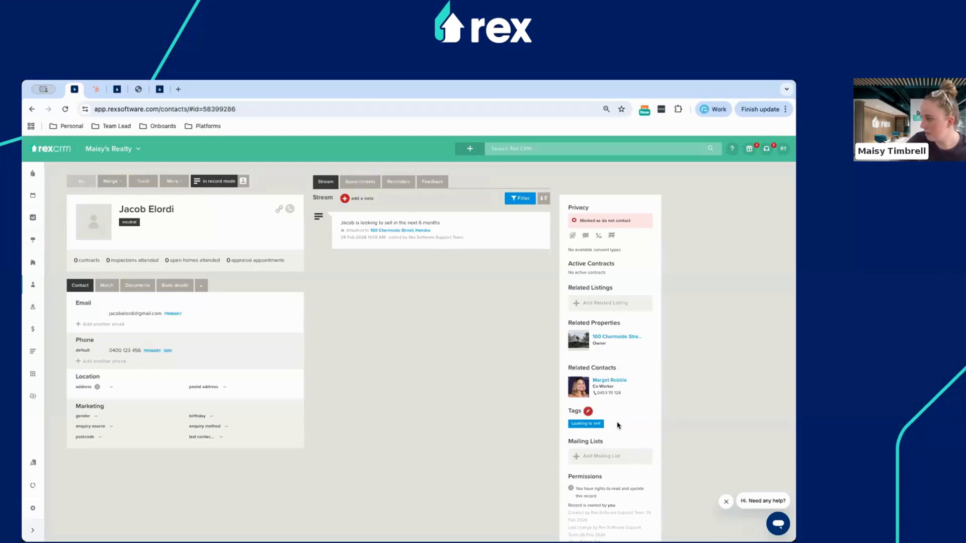
click(587, 413)
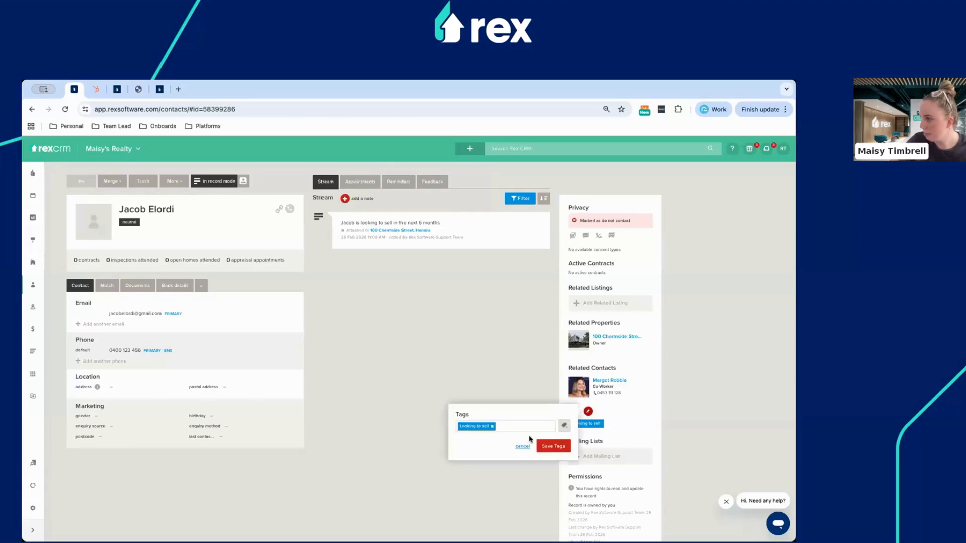
click(564, 425)
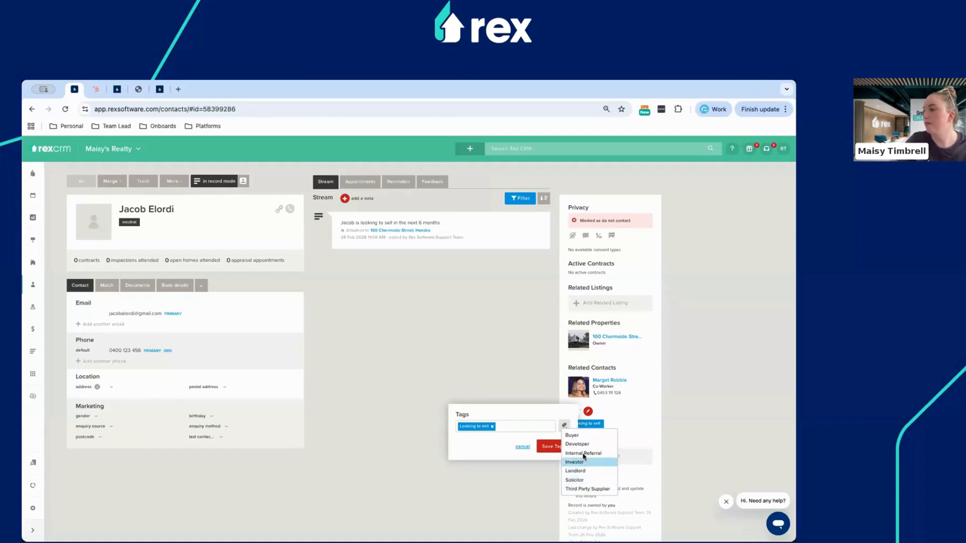
click(645, 424)
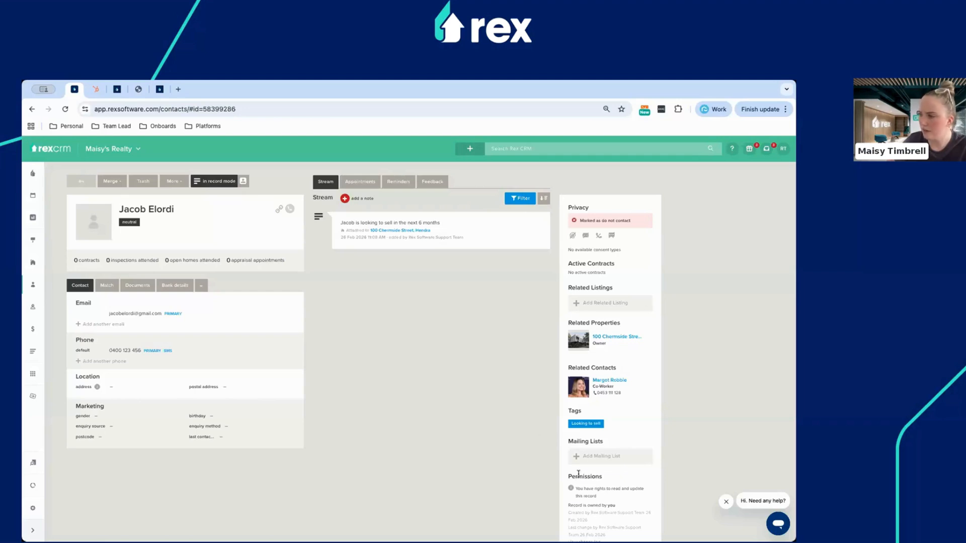
Subscribe the contact to the Weekly Update mailing list and view their pending reminders.
click(606, 454)
click(430, 274)
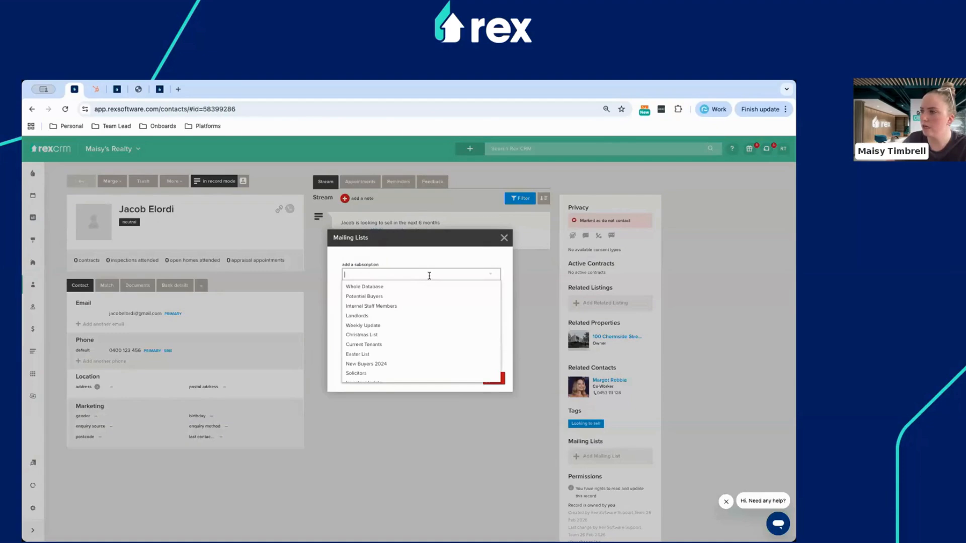
click(370, 325)
click(492, 363)
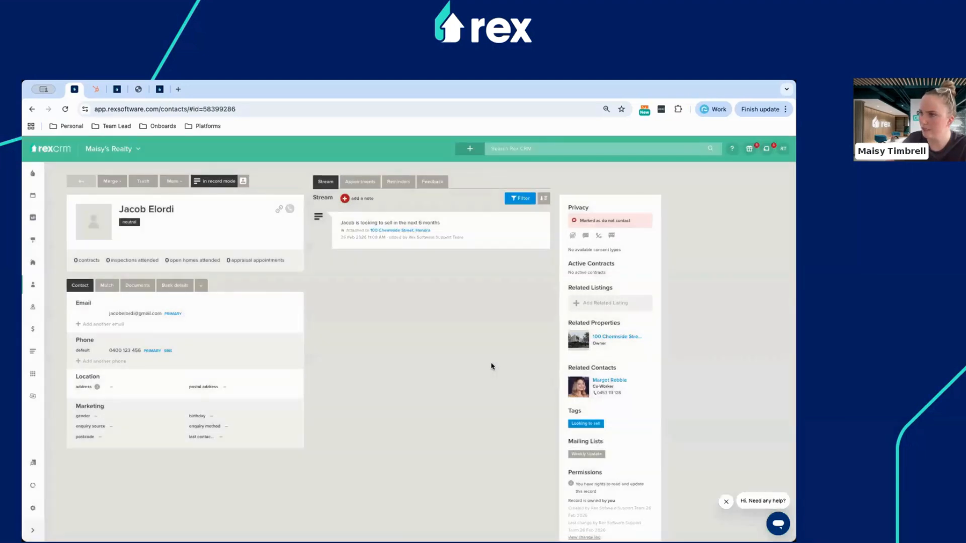
click(408, 187)
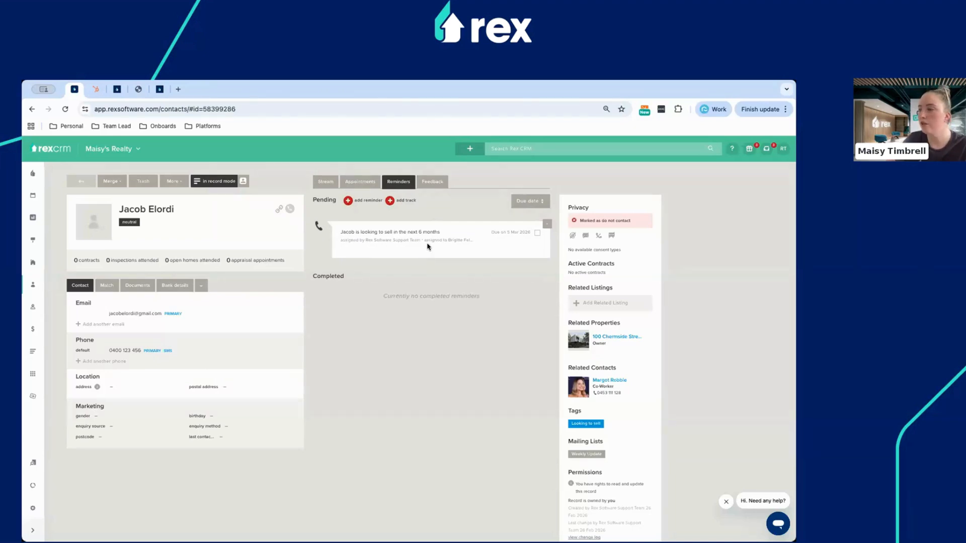
Start an Email-type reminder for this contact, assigned to a team member and due 27 Feb 2026.
click(348, 200)
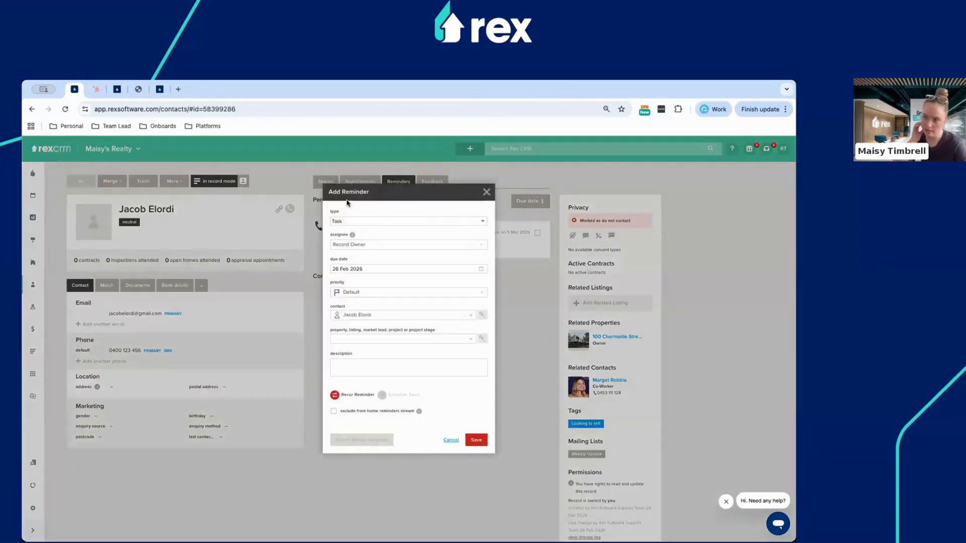
click(349, 221)
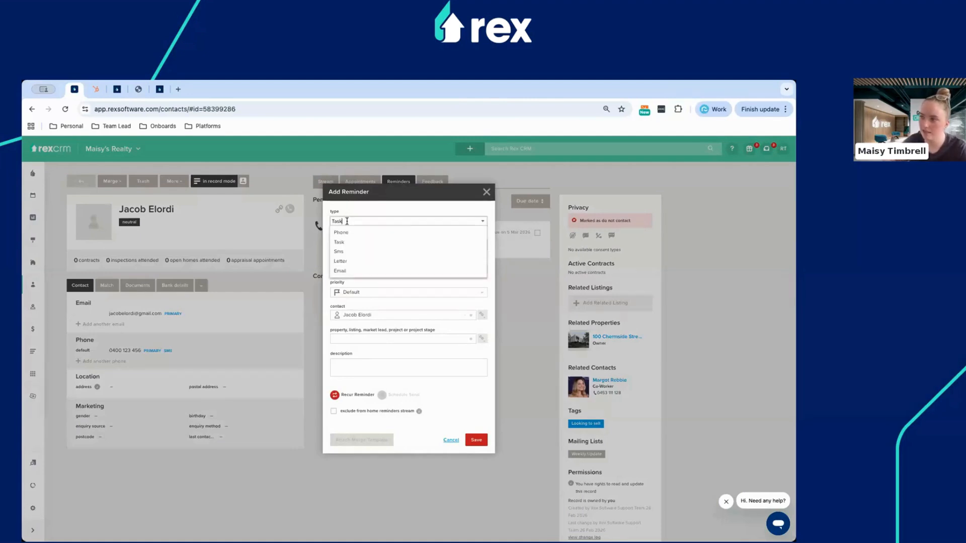
click(349, 271)
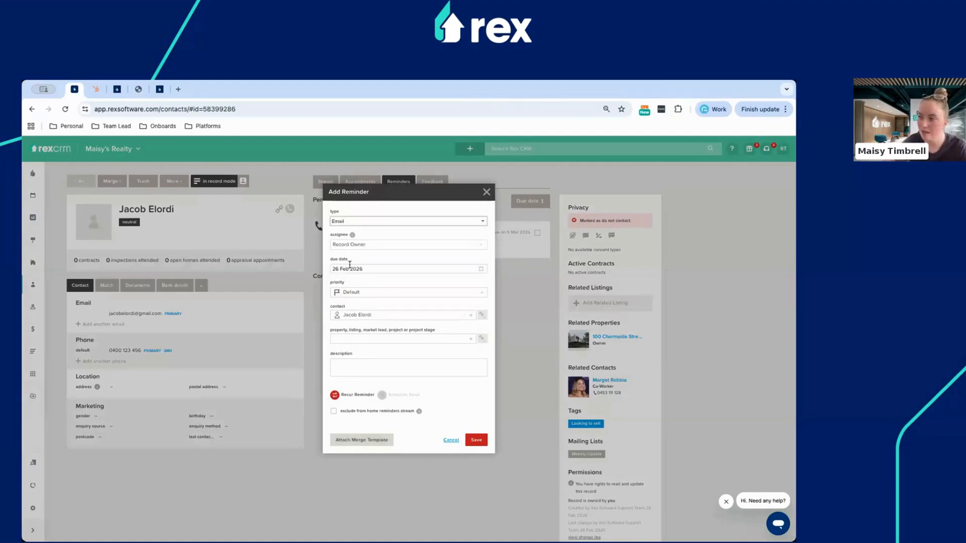
click(350, 245)
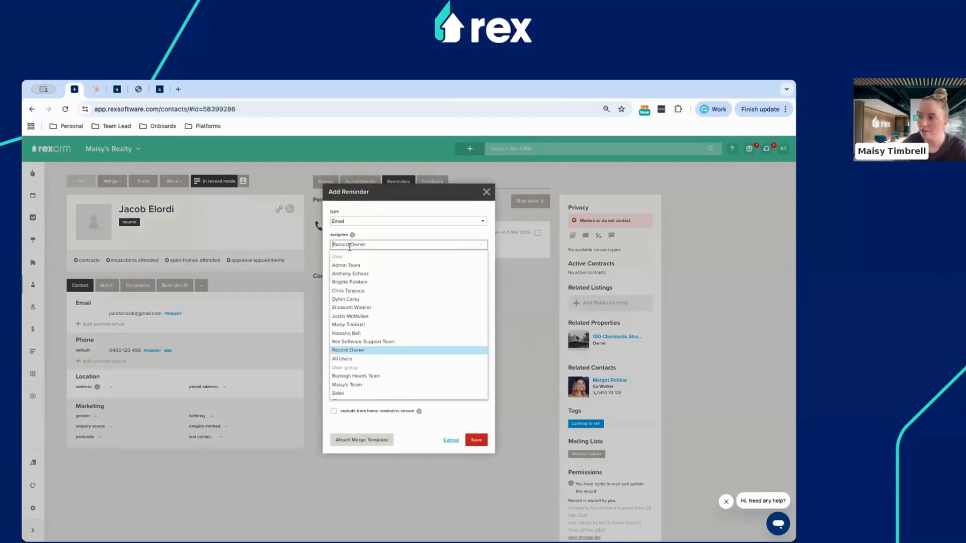
click(351, 347)
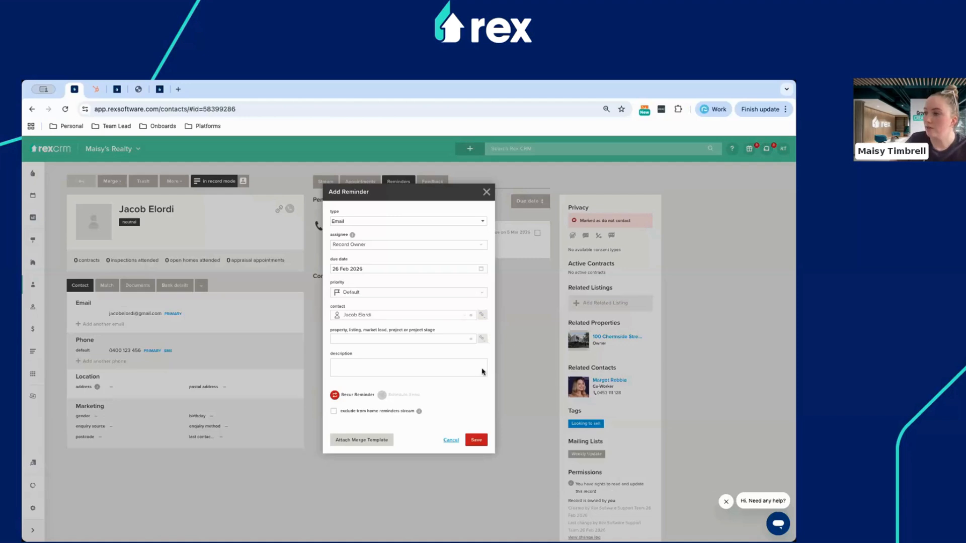
click(378, 245)
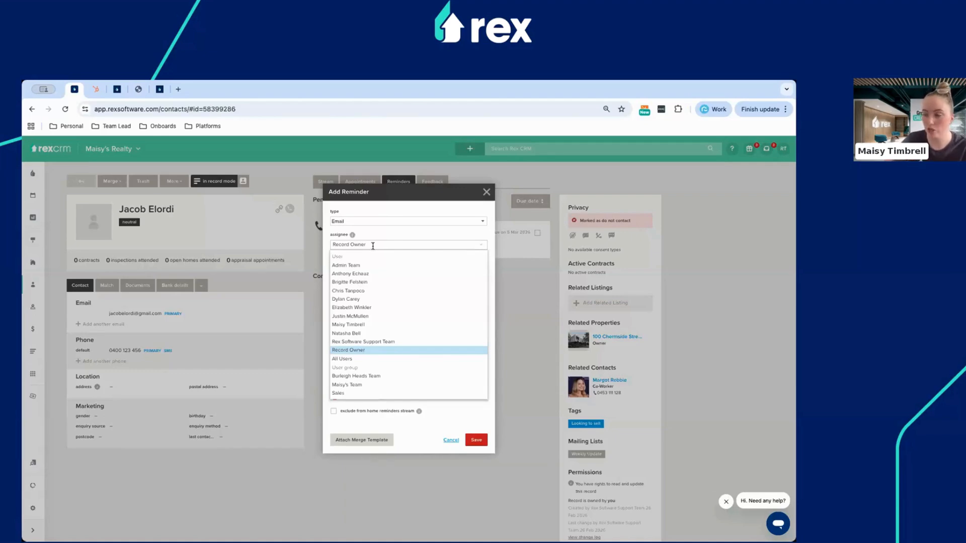
click(348, 325)
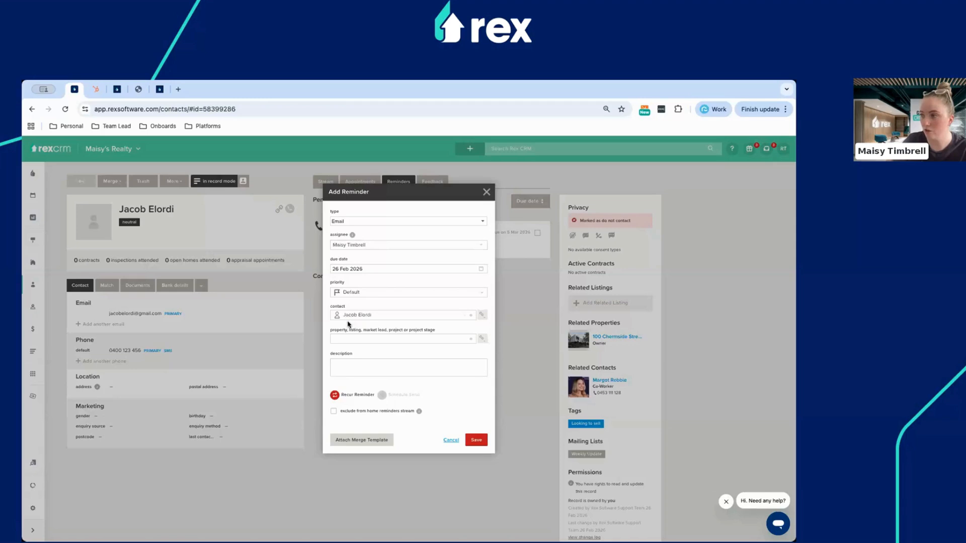
click(378, 269)
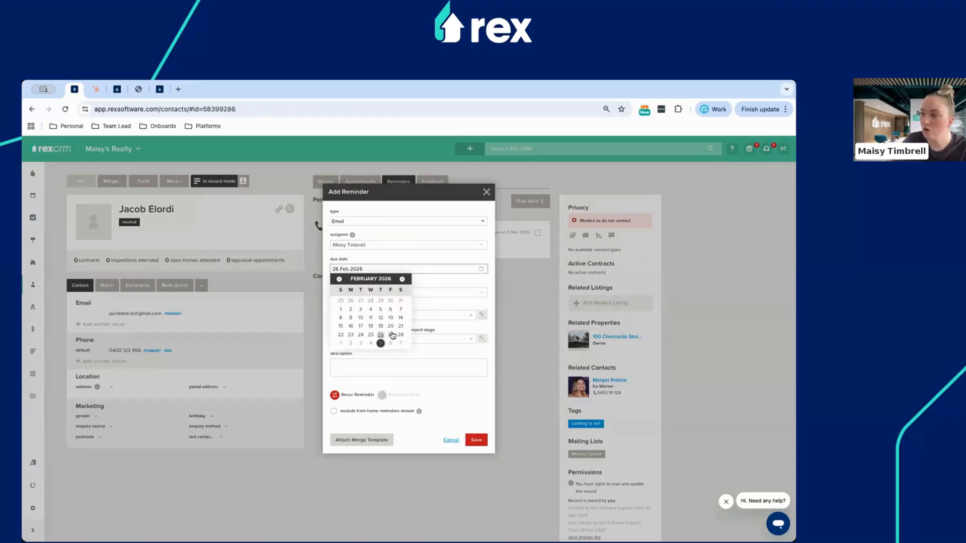
click(391, 334)
click(360, 366)
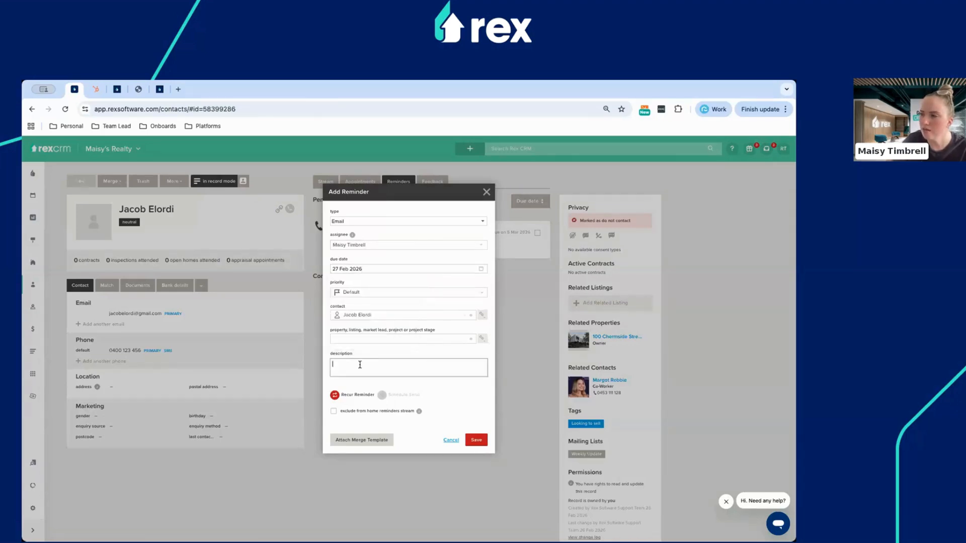
click(362, 341)
text(100)
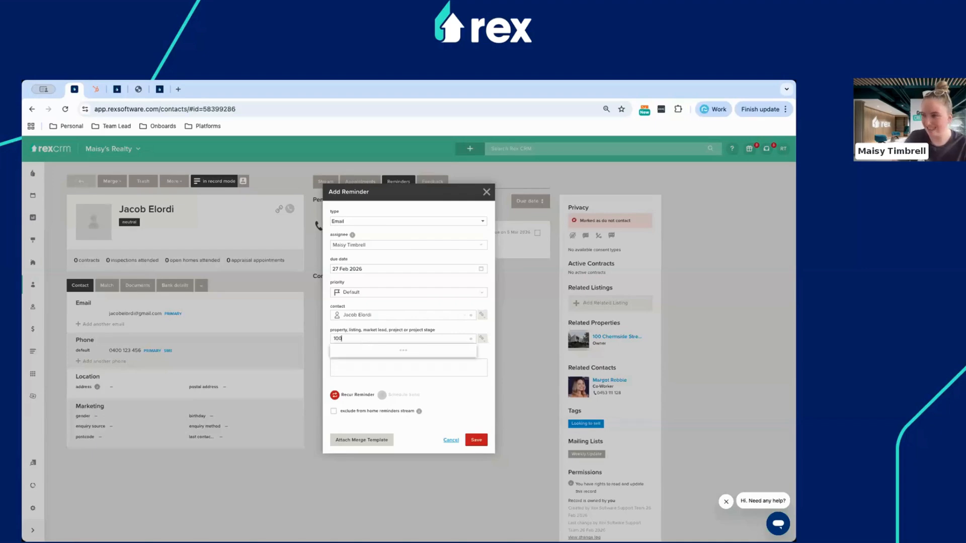
click(361, 352)
click(356, 366)
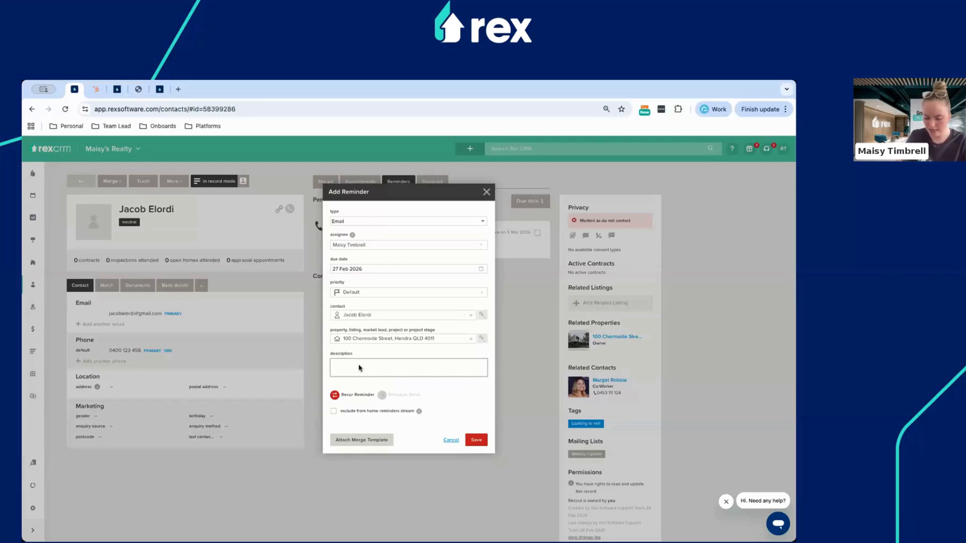
text(Update on curren)
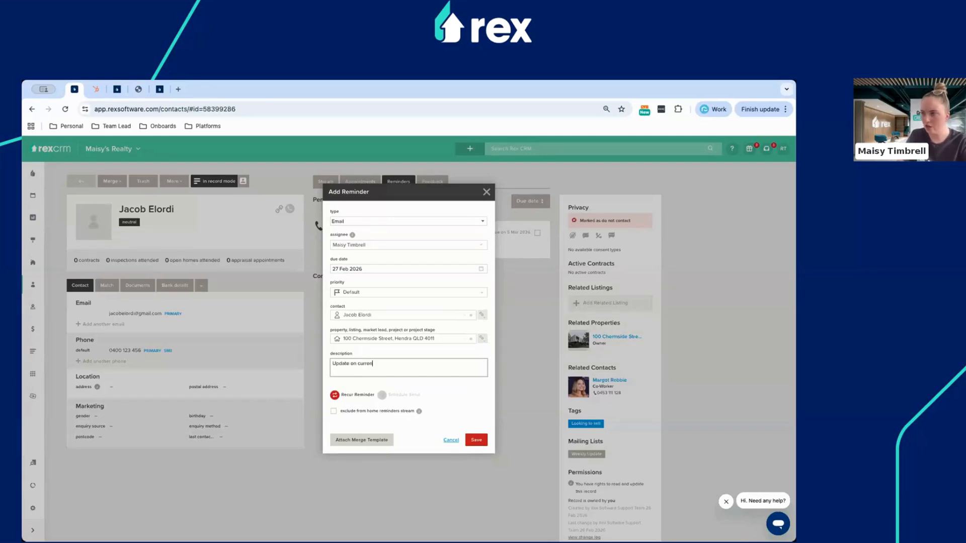
text(t property)
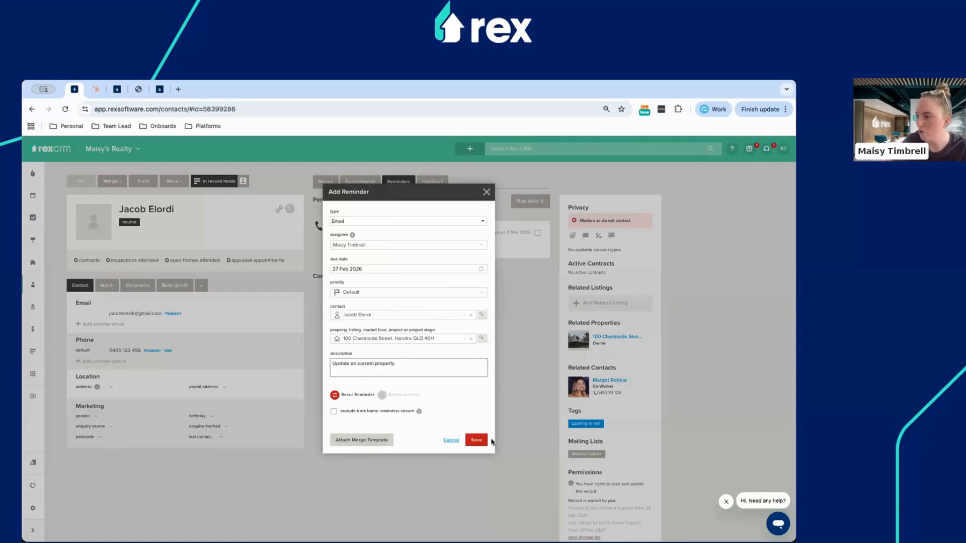
click(475, 441)
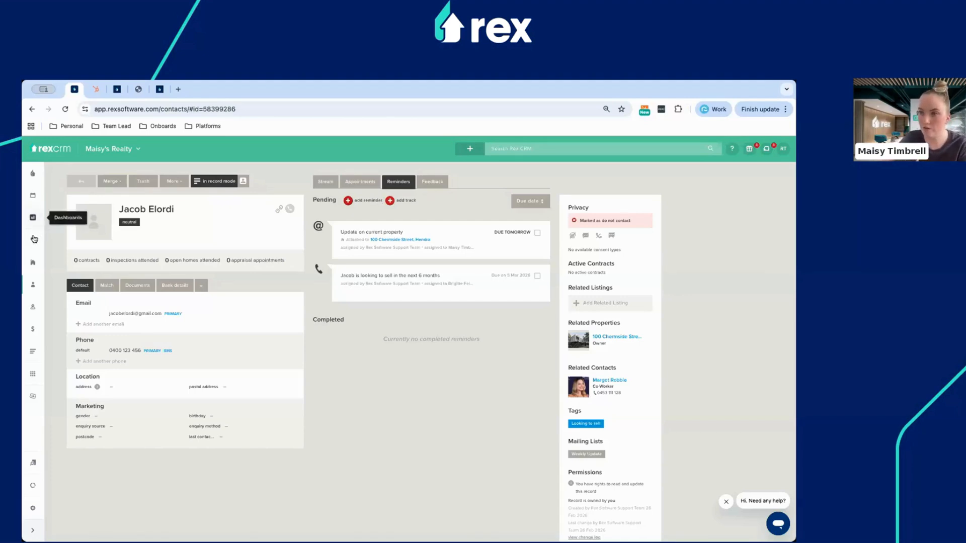
Open the All Contacts list from the Contacts sidebar menu.
click(34, 287)
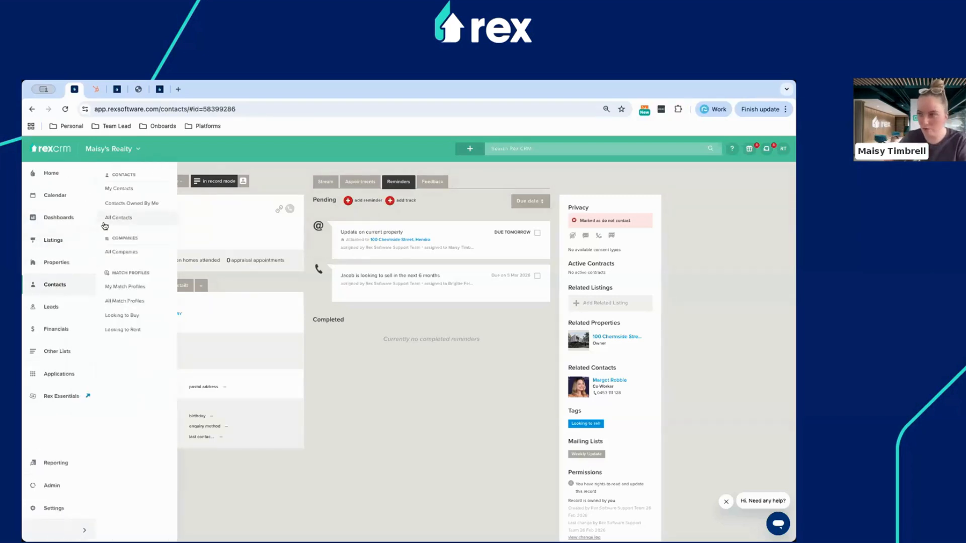
click(105, 223)
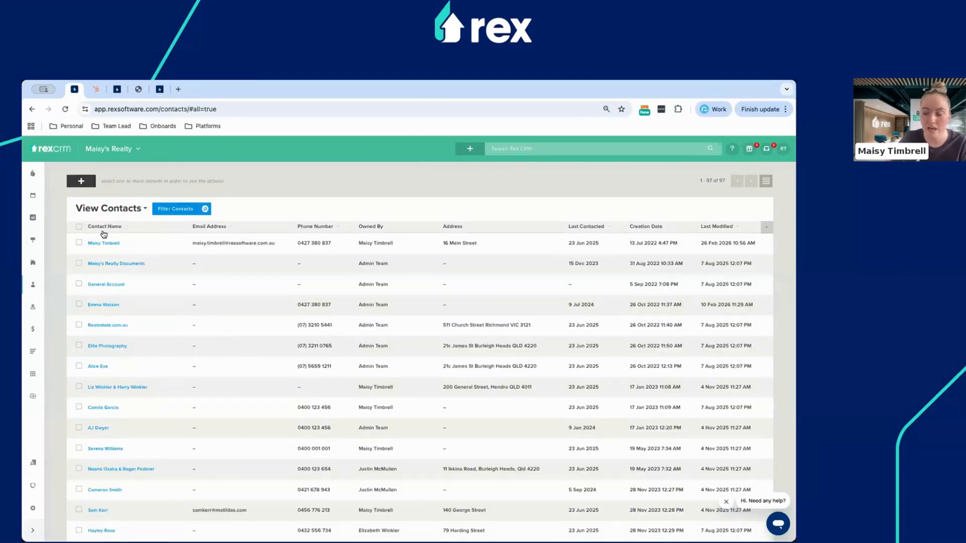
Filter the contacts list by the Buyer tag, leaving 83 records.
click(181, 209)
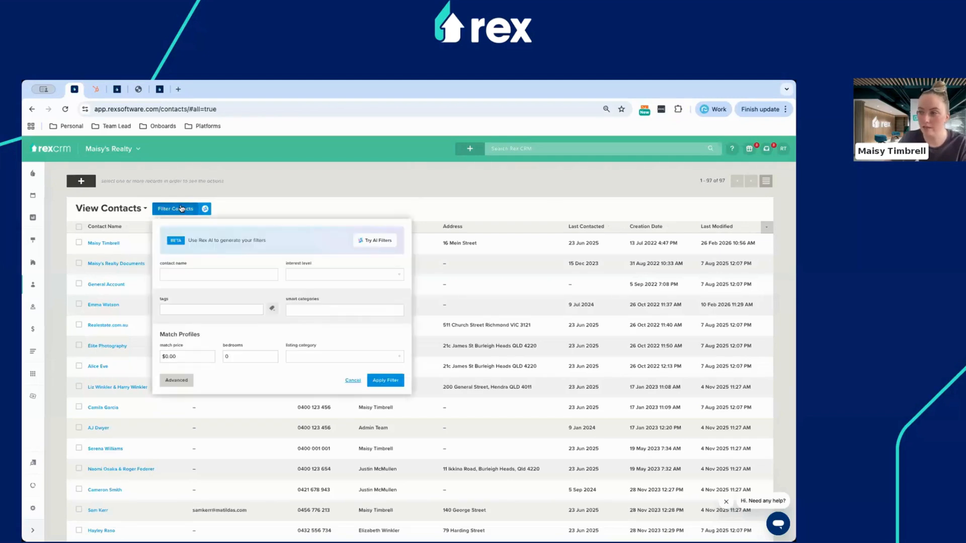
click(272, 308)
click(278, 318)
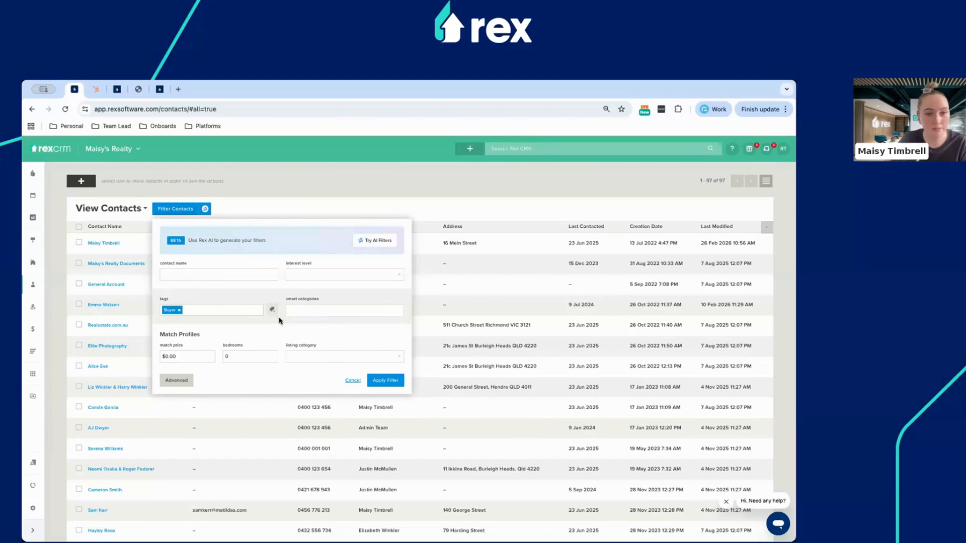
click(386, 380)
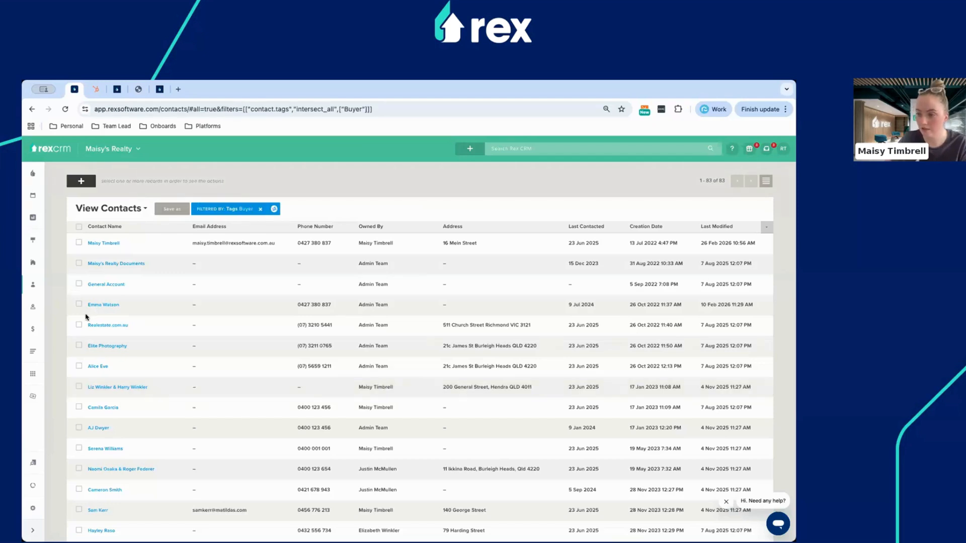
Select all 83 Buyer contacts, bulk-add the Internal Referral tag, and dismiss the results summary.
click(78, 227)
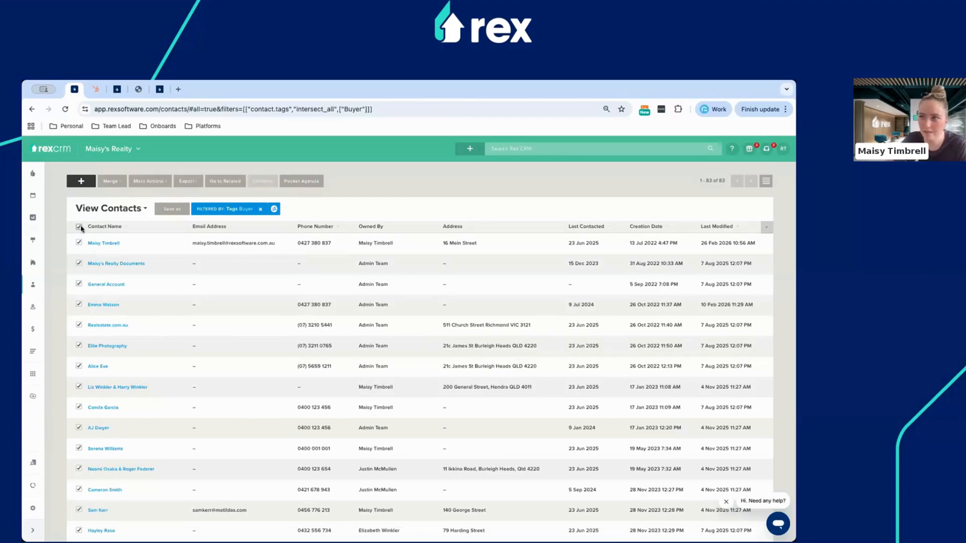
click(141, 185)
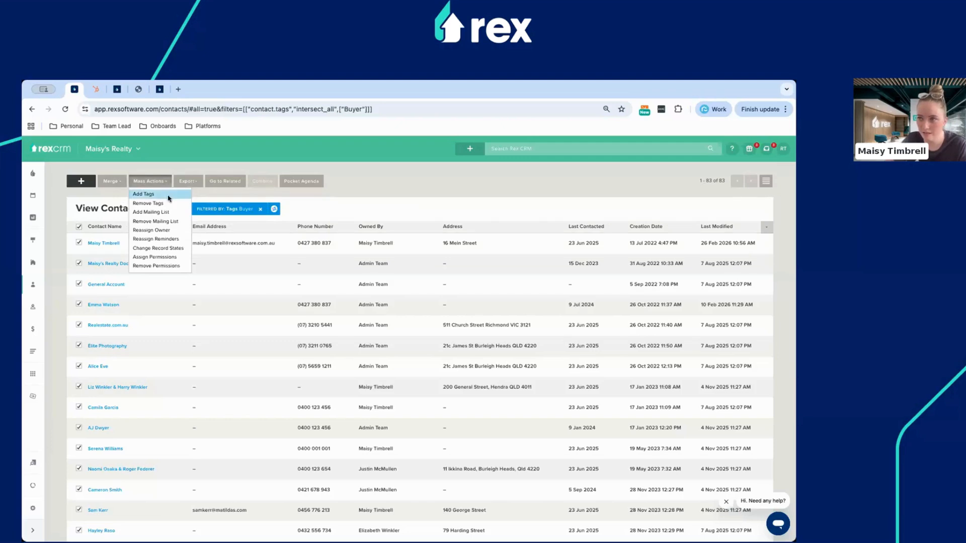
click(144, 194)
click(387, 313)
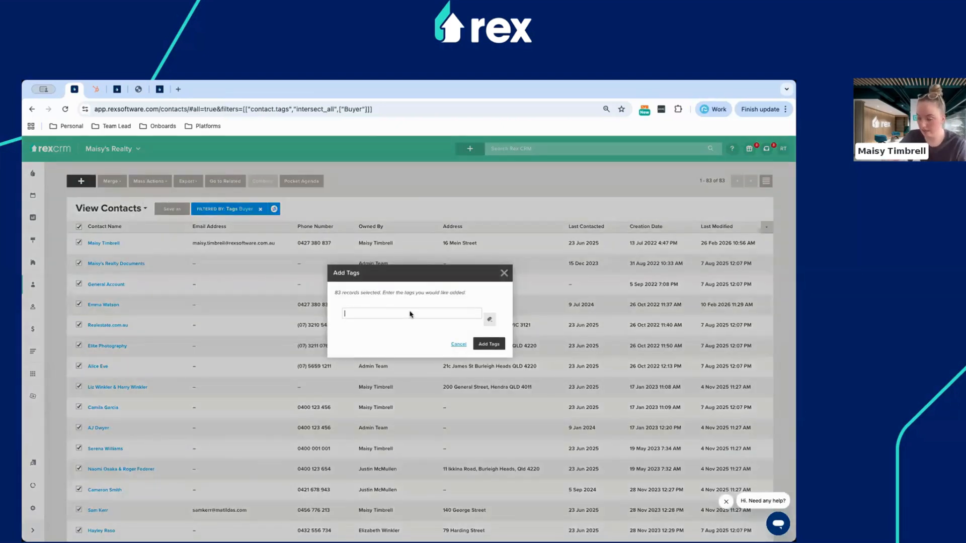
click(490, 319)
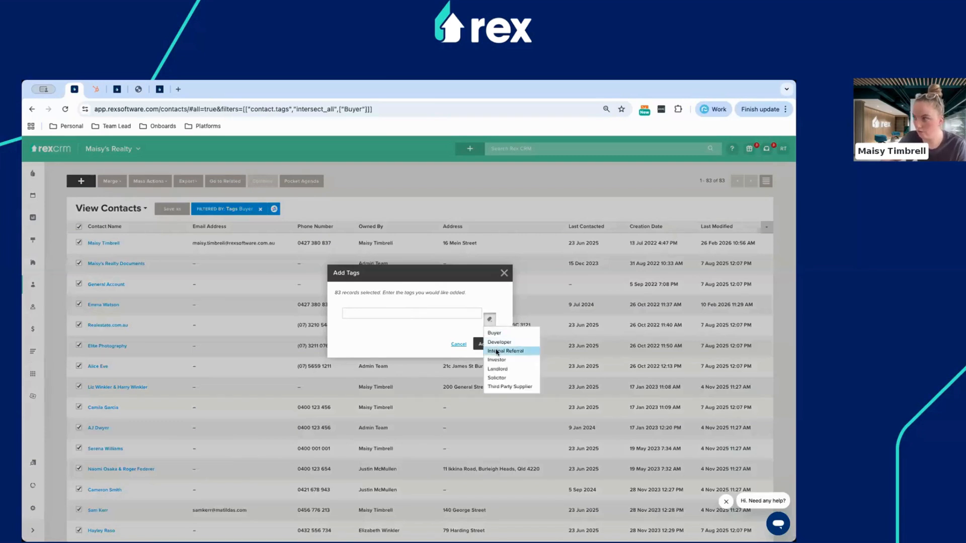
click(497, 351)
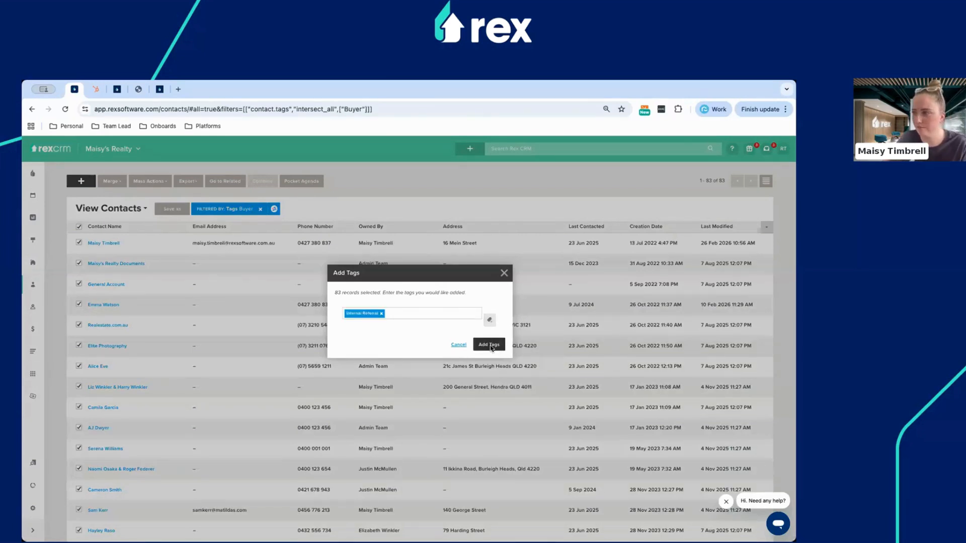
click(496, 346)
click(491, 364)
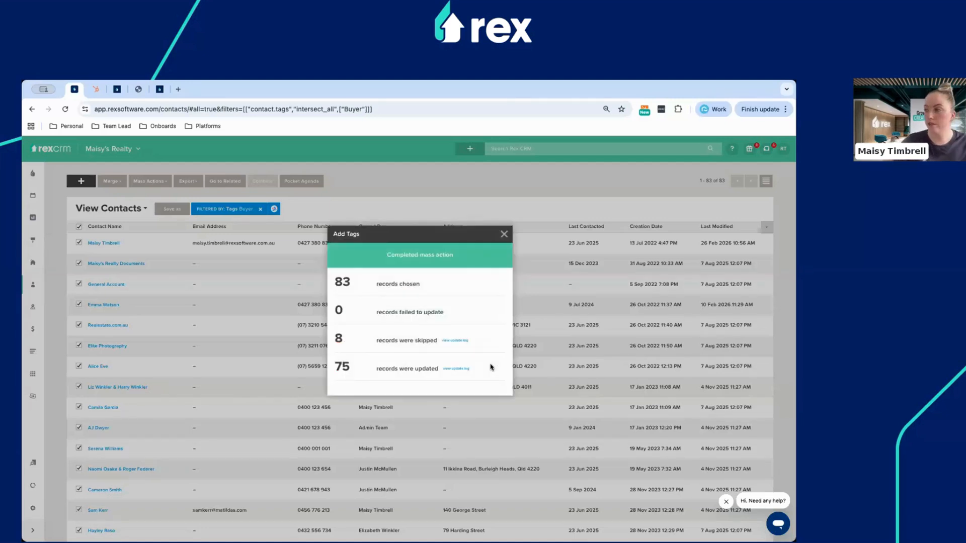
click(503, 234)
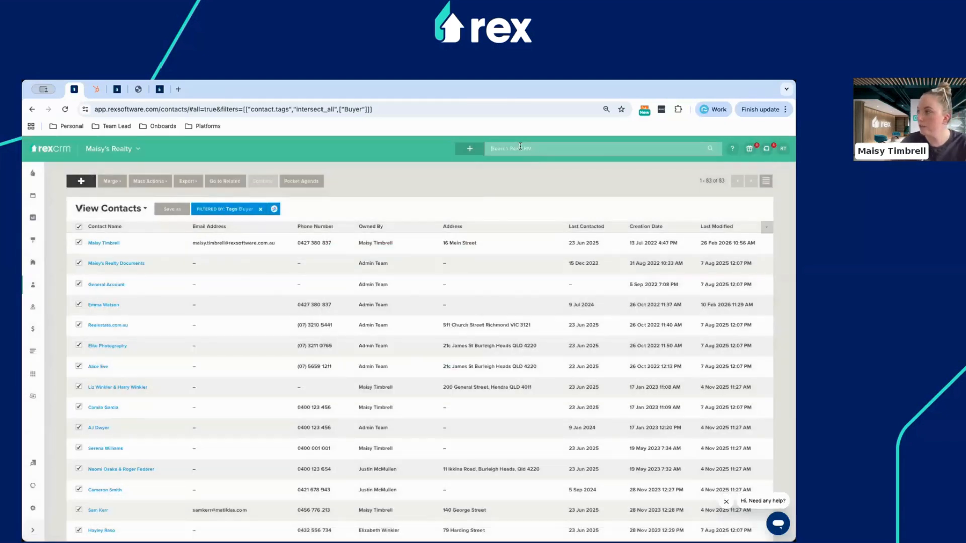
click(520, 145)
click(524, 185)
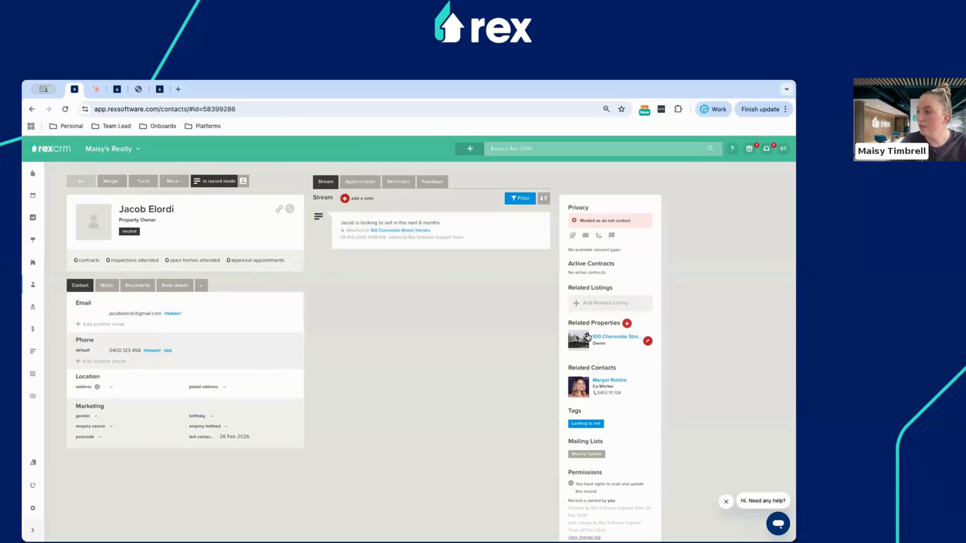
click(174, 181)
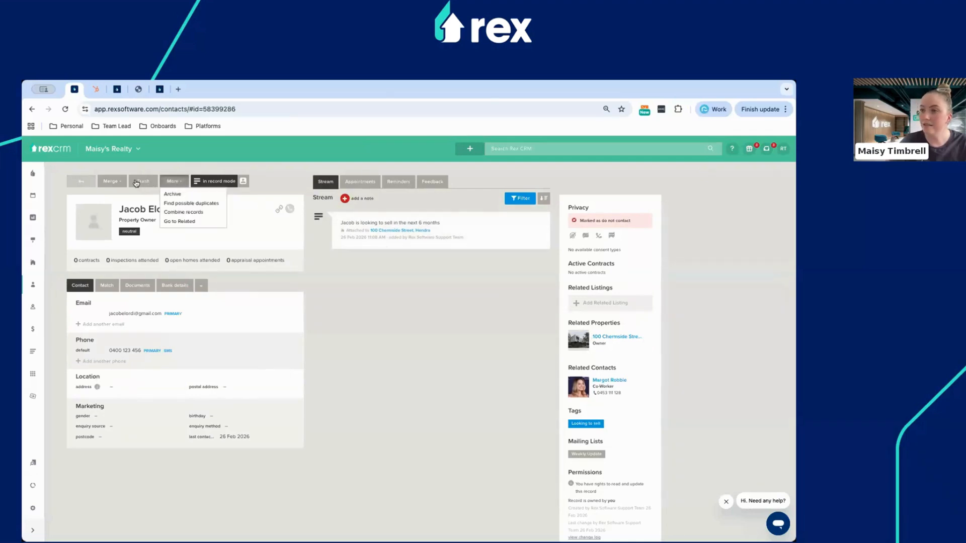
click(614, 337)
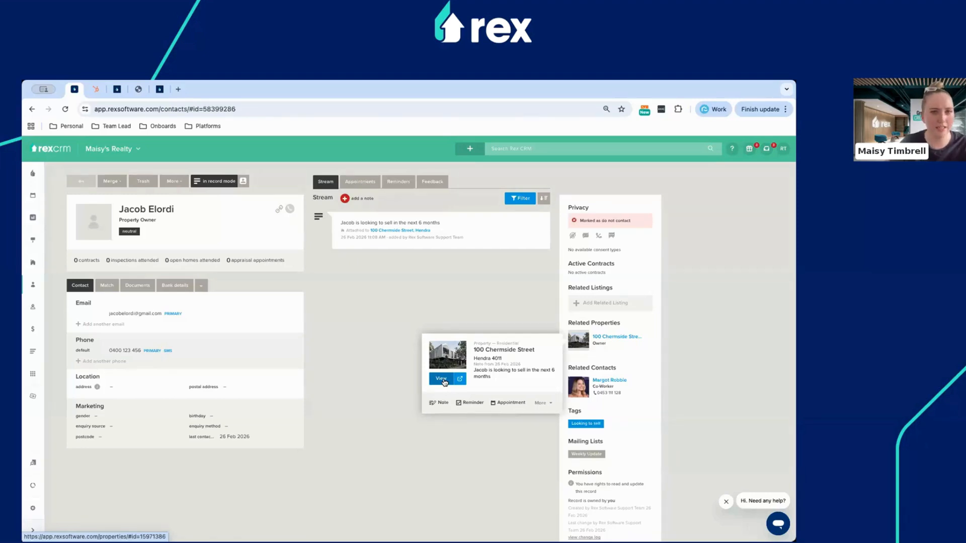
click(381, 374)
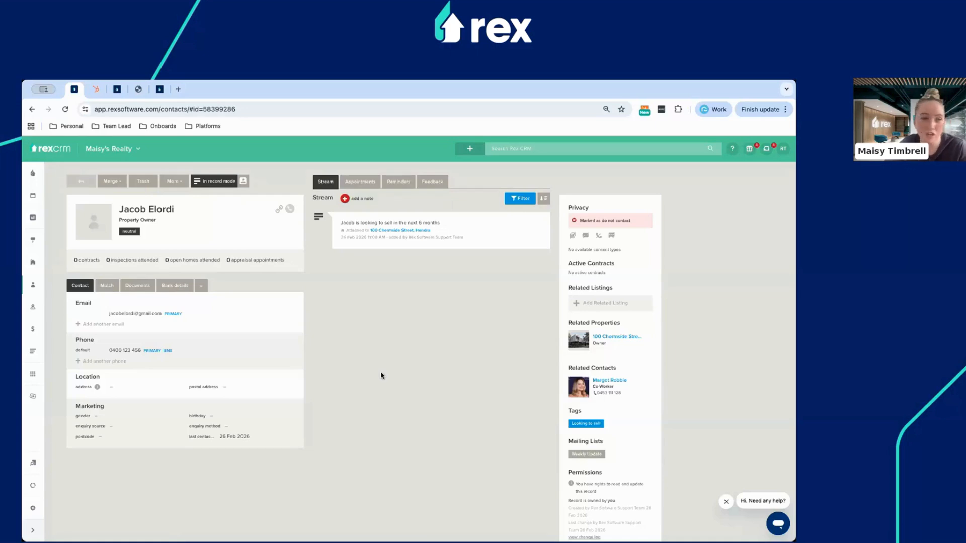
click(529, 149)
Open another contact, check when its follow-up email was opened, then bring up Settings.
click(532, 194)
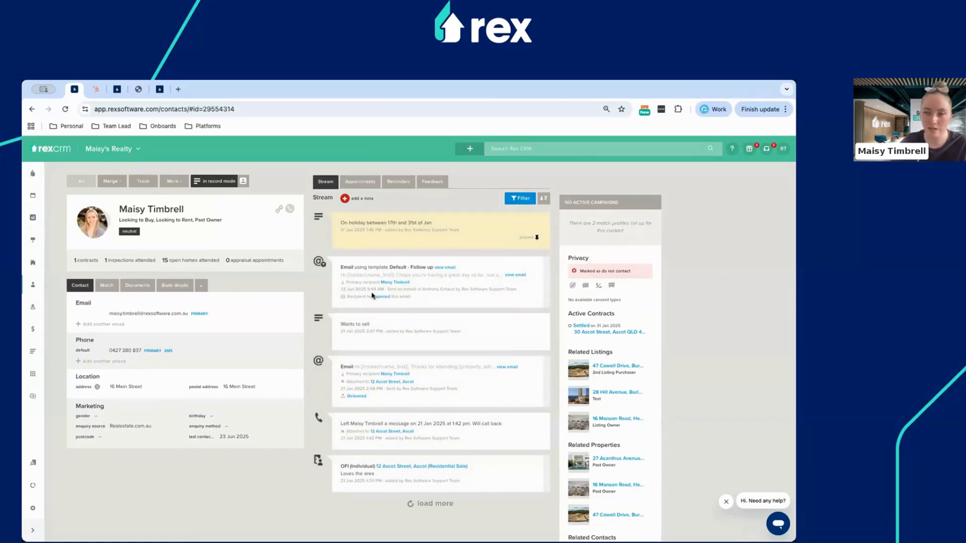
click(386, 300)
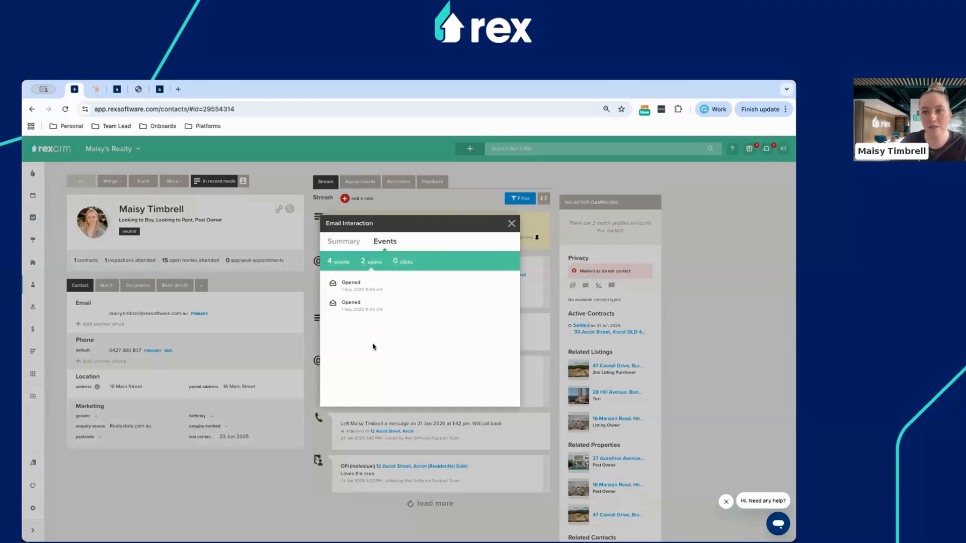
click(512, 224)
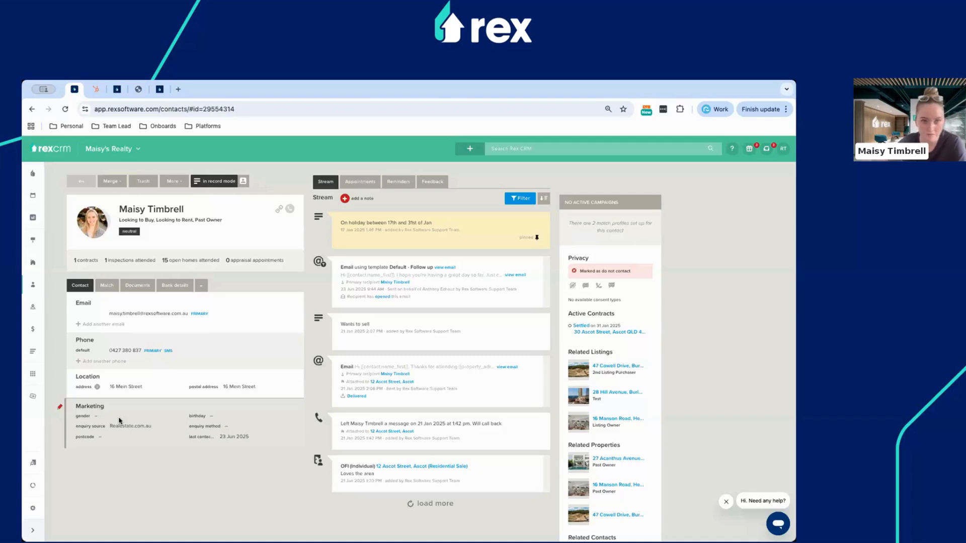
click(32, 508)
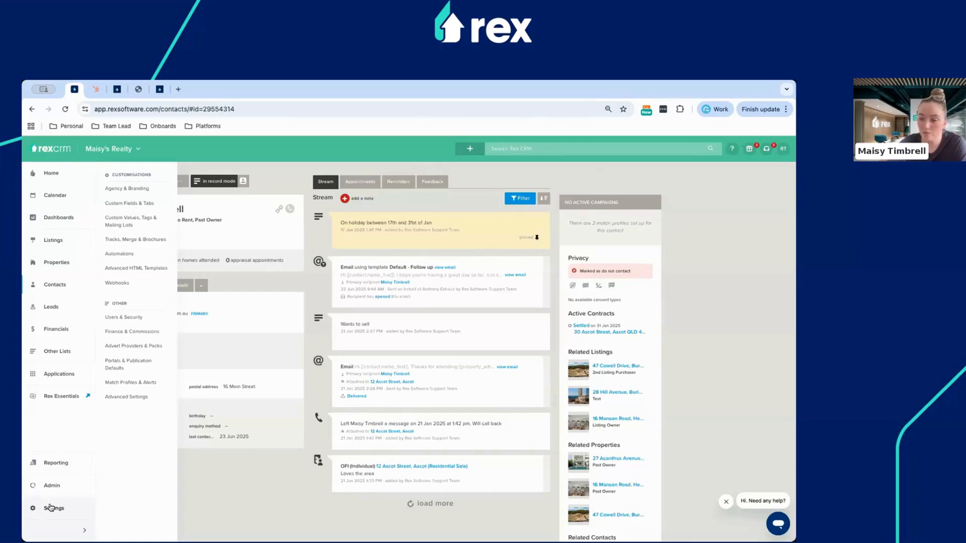
Go to Custom Values & Mailing Lists and view System Tags for contacts and properties.
click(133, 223)
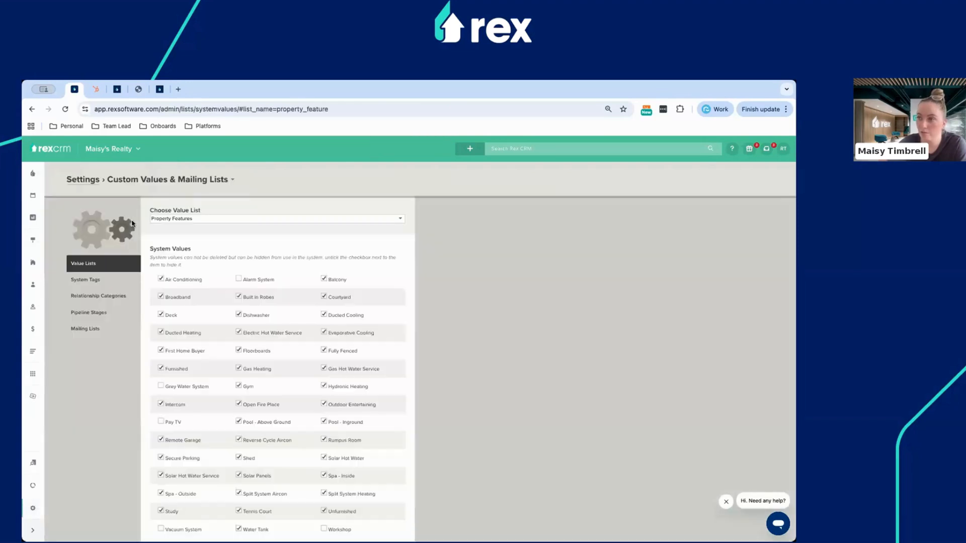
click(91, 280)
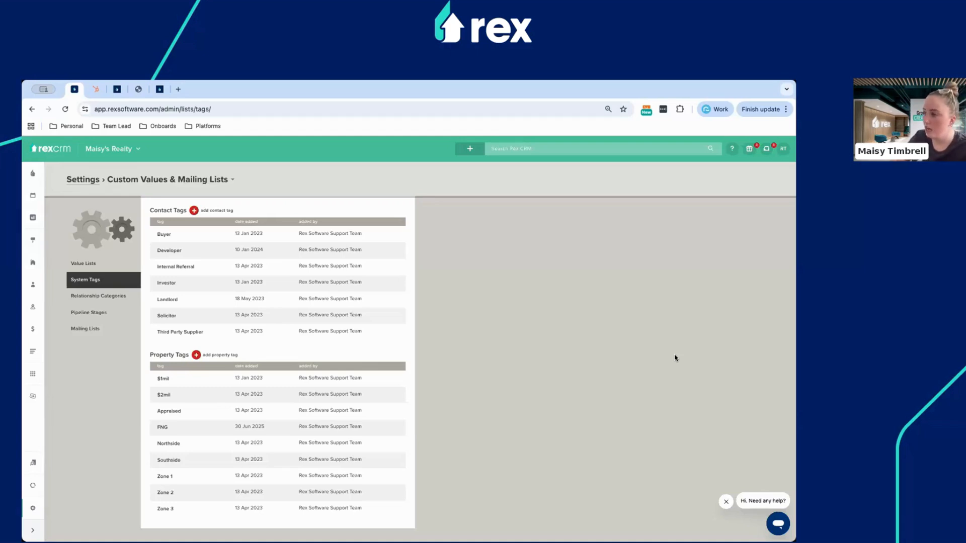
Return to the home Stream page showing today's agenda.
mouse_move(35, 502)
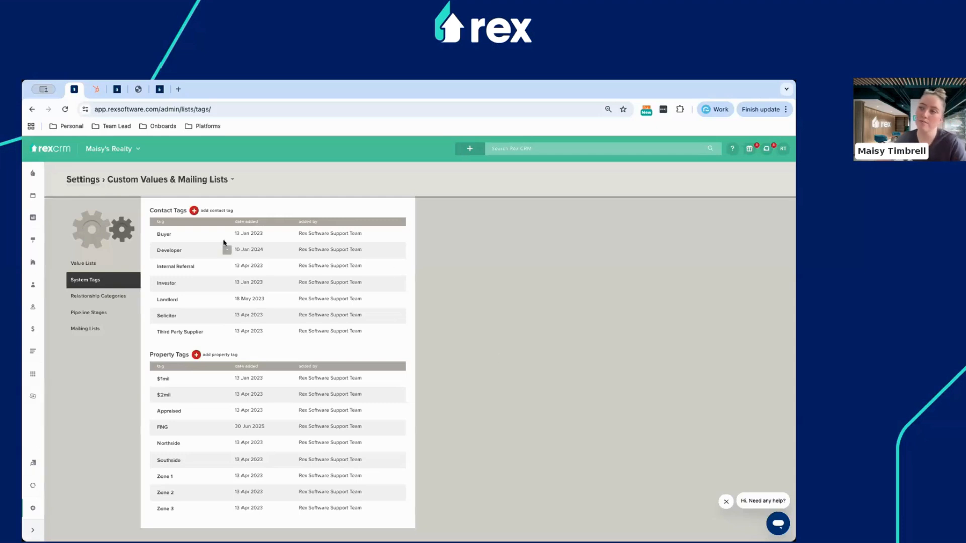
click(32, 174)
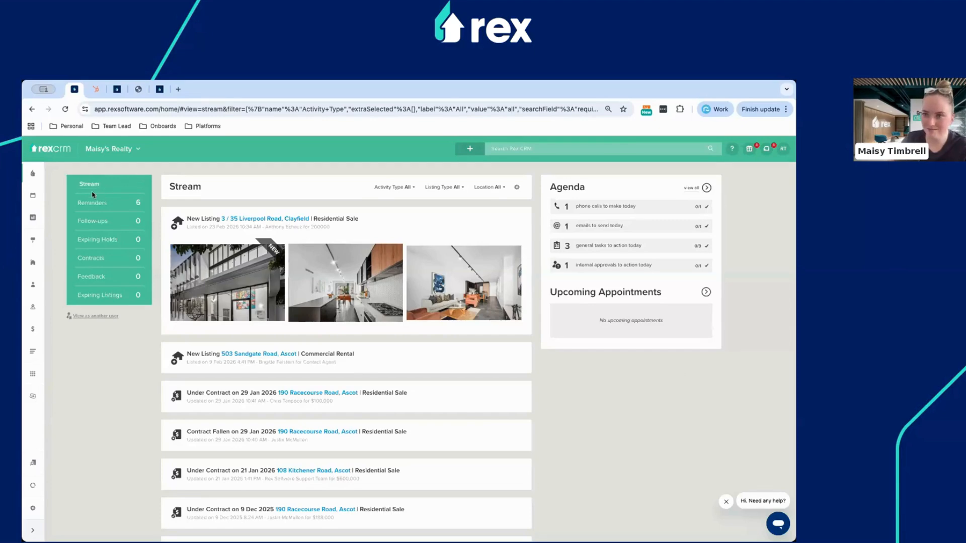
Show All Contacts, preview the Advanced filter criteria fields, then close the filter panels unapplied.
mouse_move(33, 284)
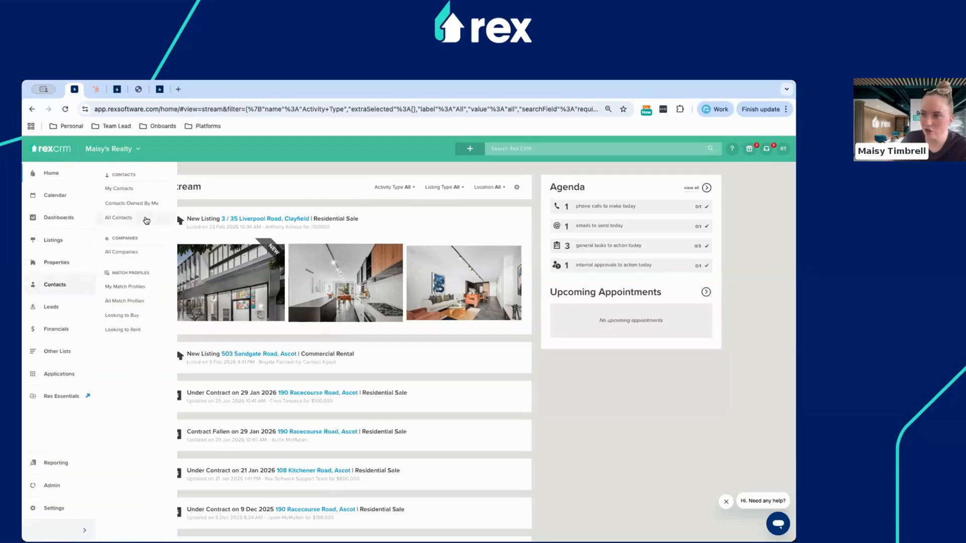
click(145, 219)
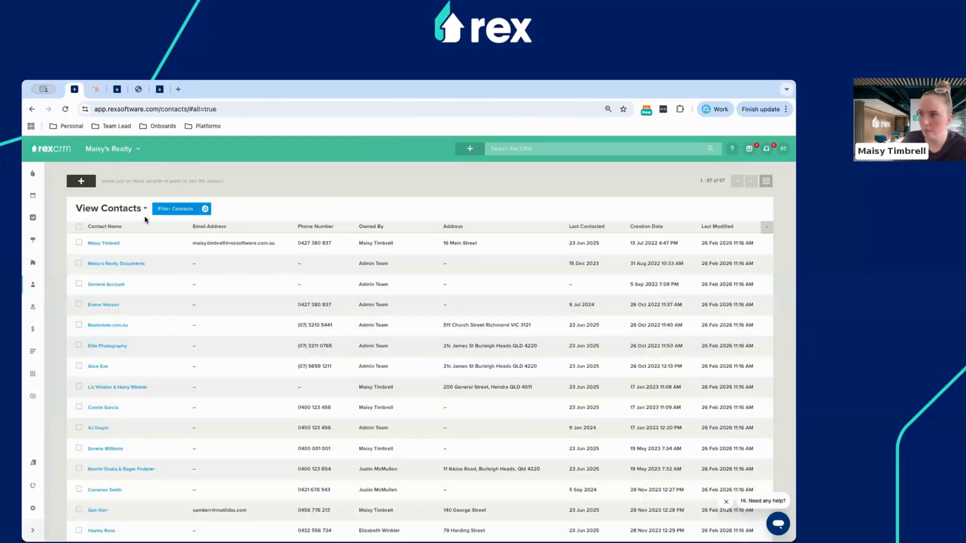
click(166, 209)
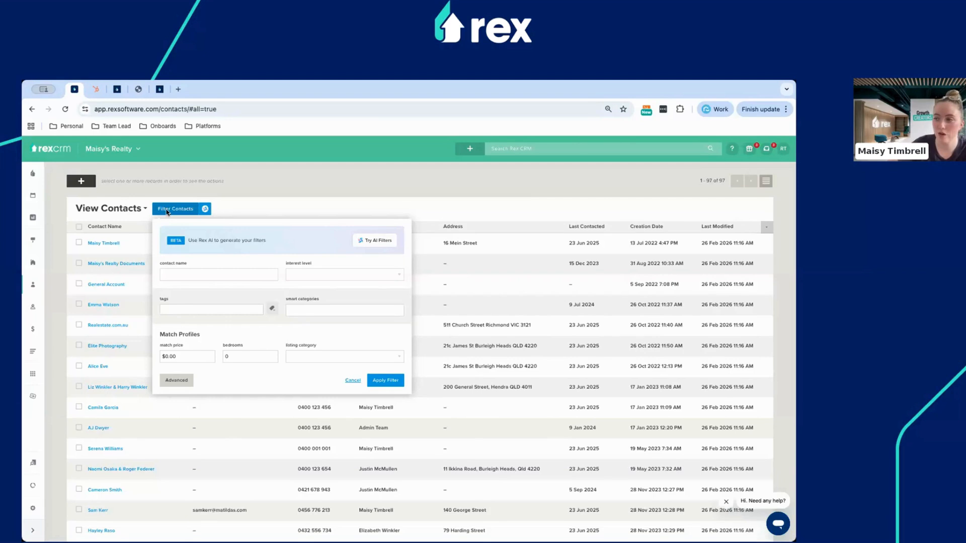
click(180, 380)
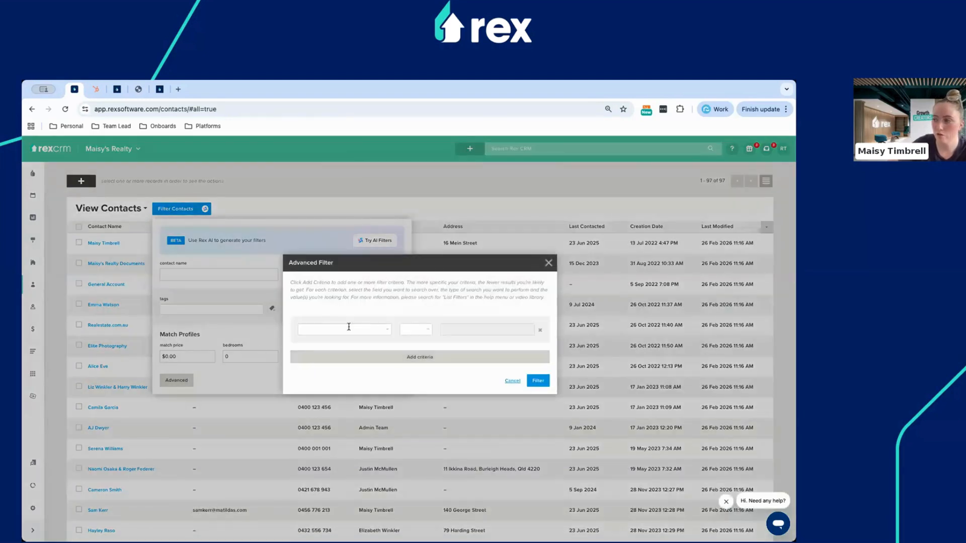
click(348, 327)
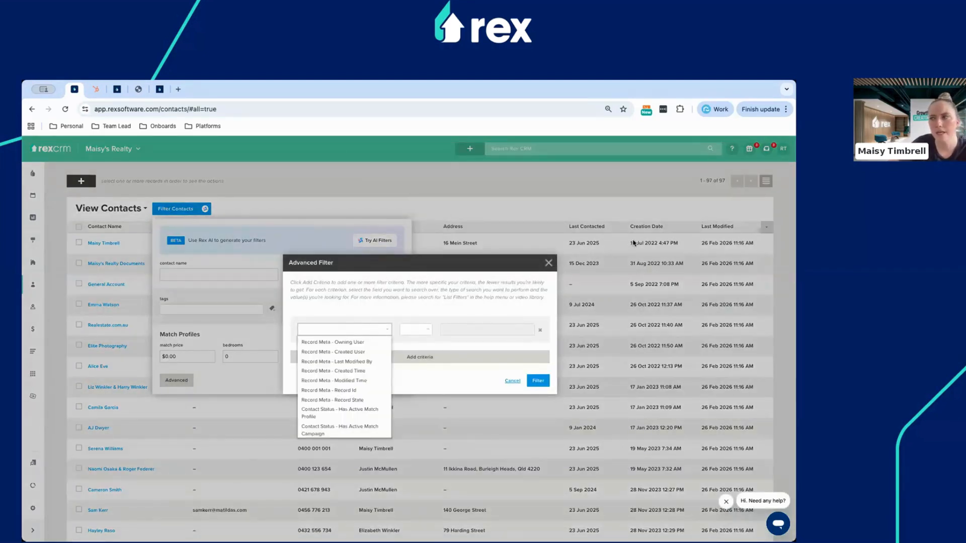
click(548, 262)
click(300, 193)
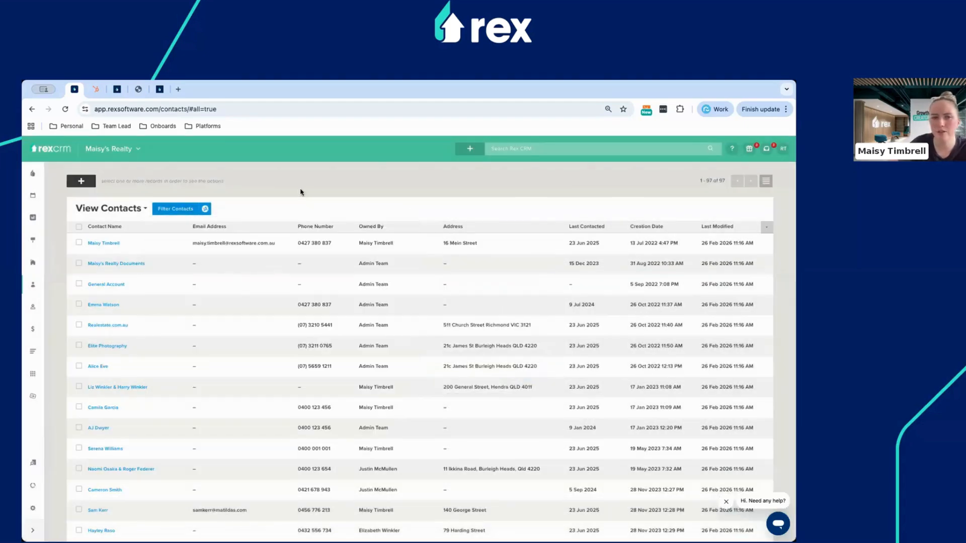
Run a Rex AI contact filter reading 'Show me owners in Hendra', leaving 20 contacts.
click(205, 209)
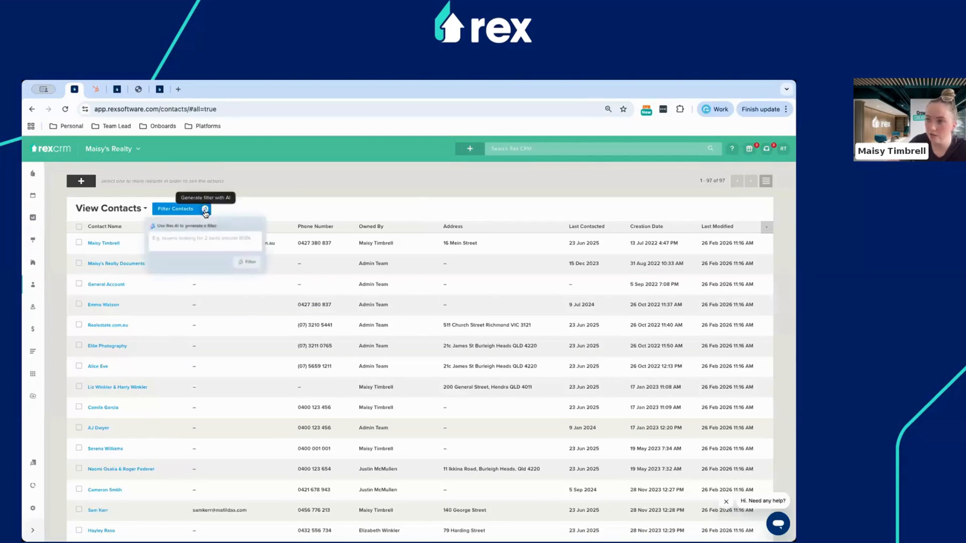
click(189, 238)
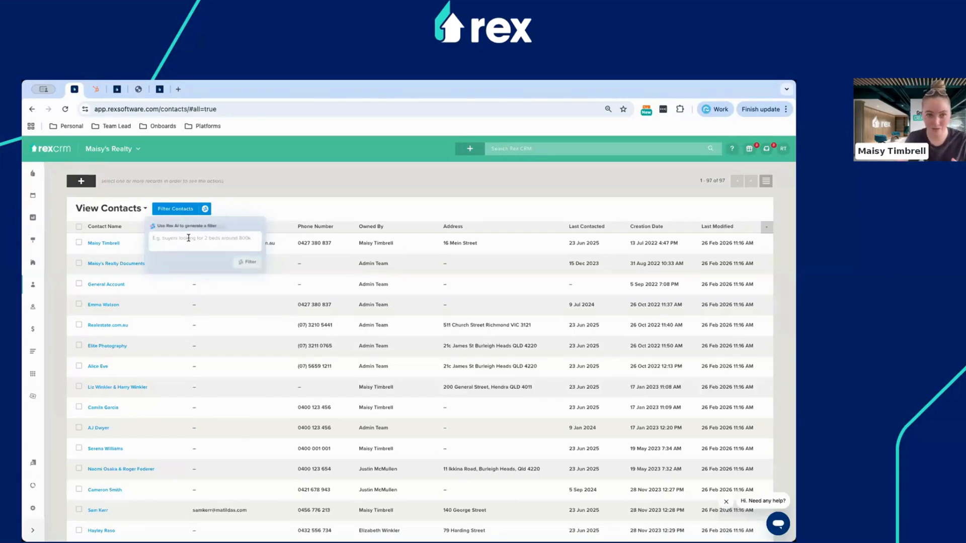
text(Owne)
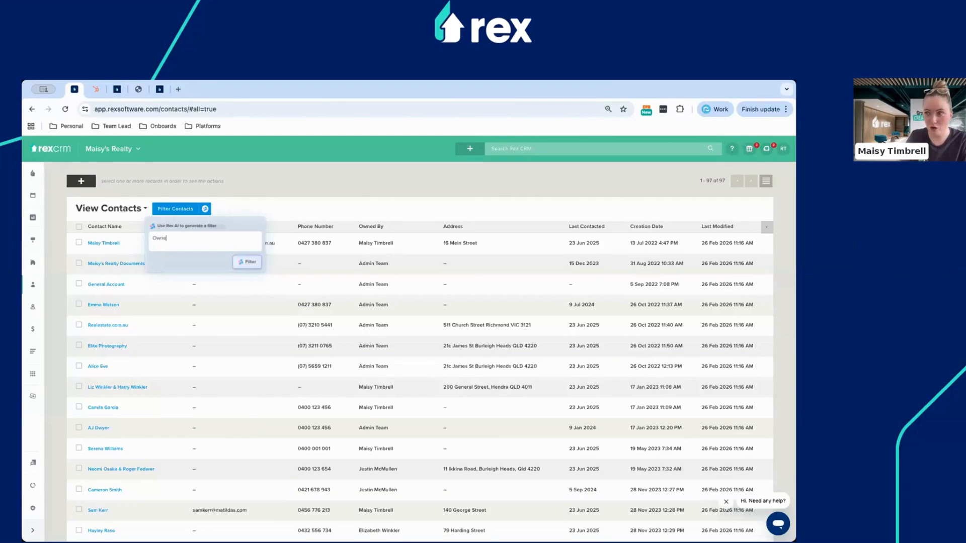
text(rs in Hendra)
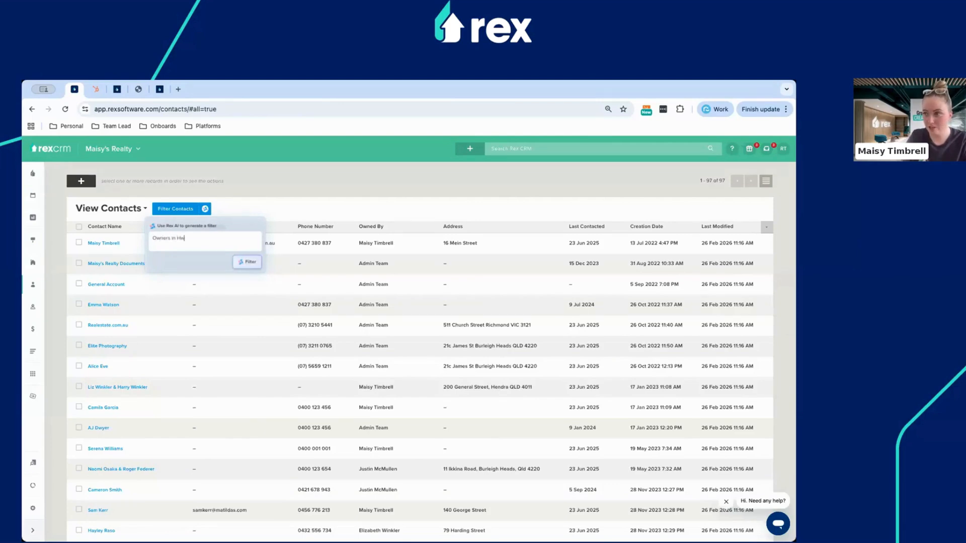
click(151, 239)
text(Show me)
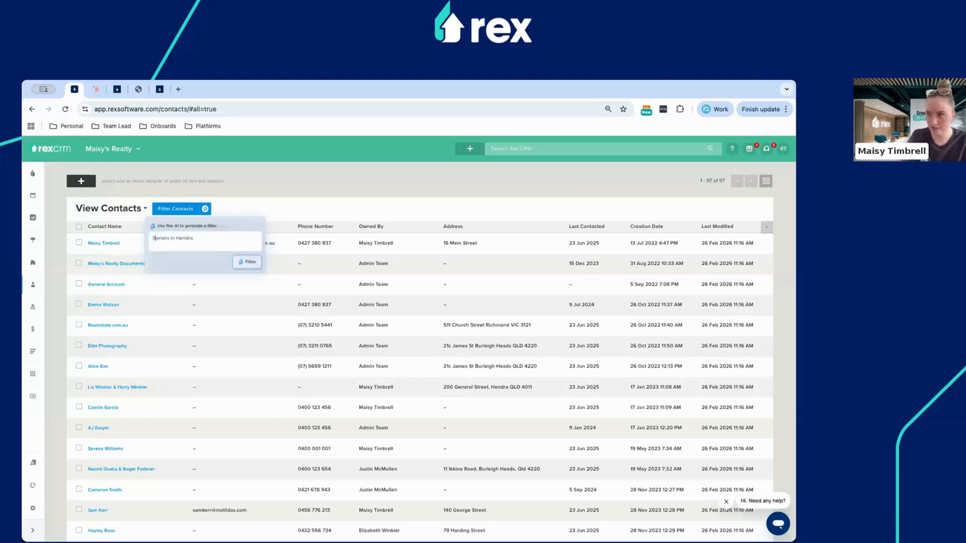
key(Delete)
text(ow me)
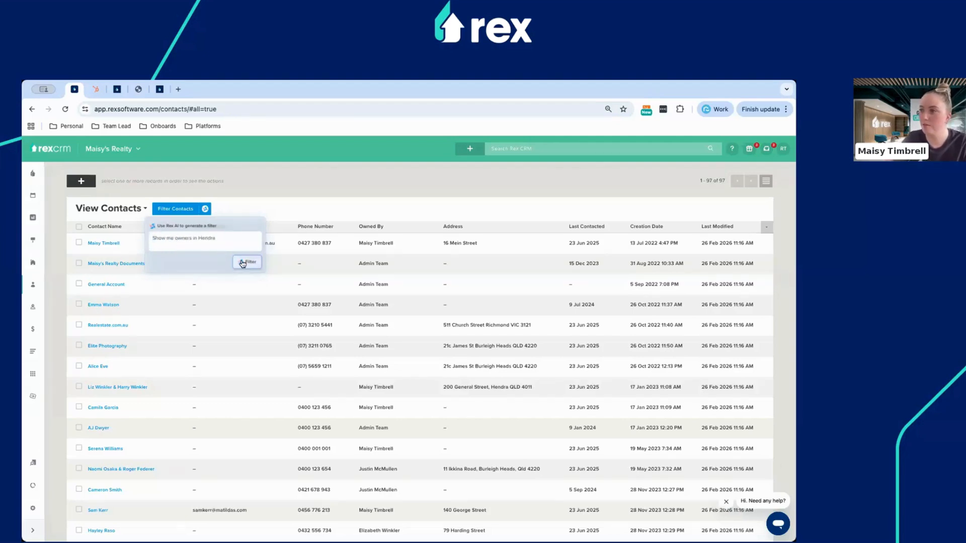
click(246, 262)
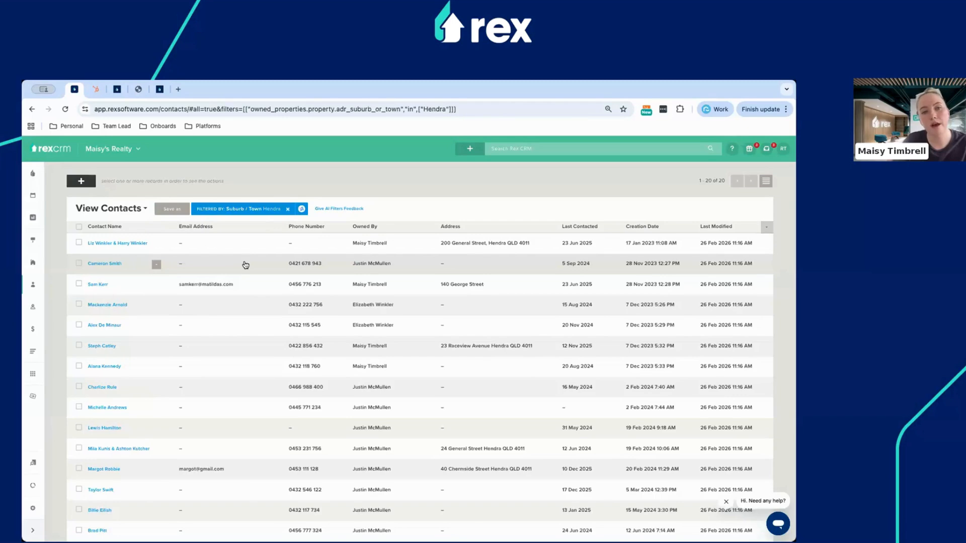
Review the 20 contacts filtered to Suburb / Town Hendra, then select all of them.
click(300, 212)
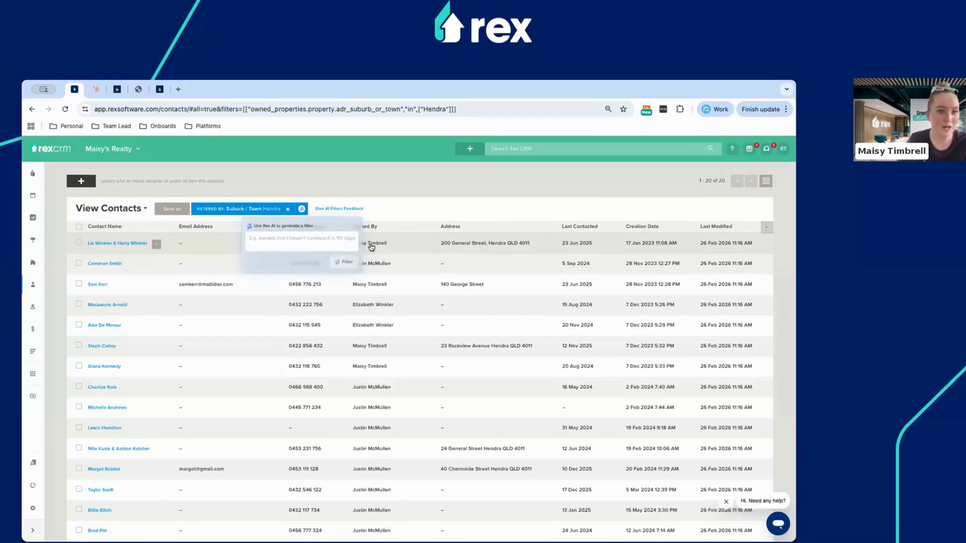
click(209, 164)
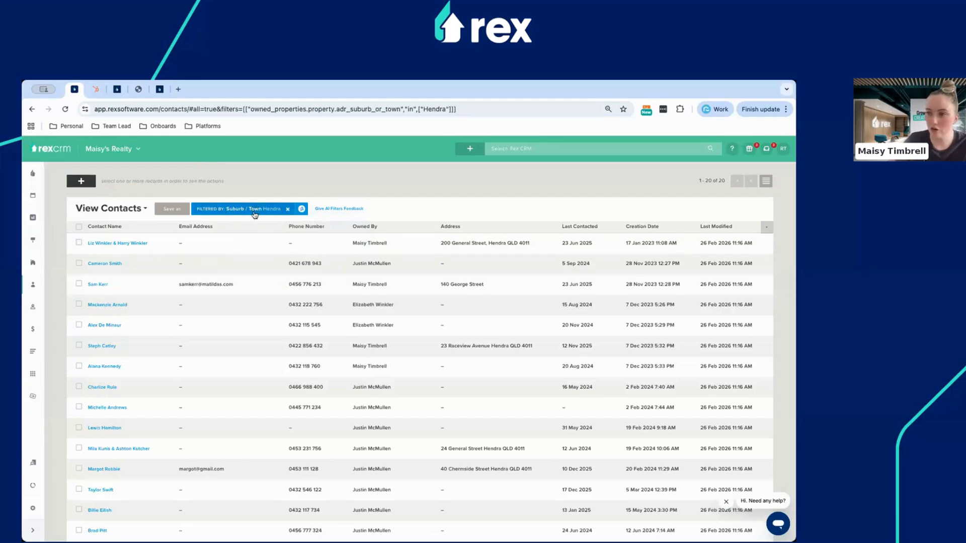
scroll(170, 341, down, 3)
scroll(172, 341, down, 1)
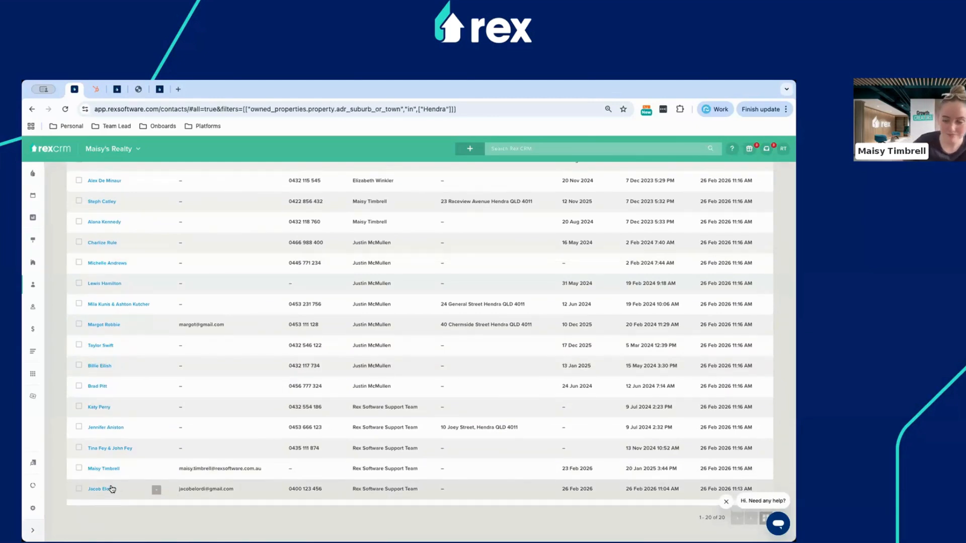
scroll(112, 310, up, 4)
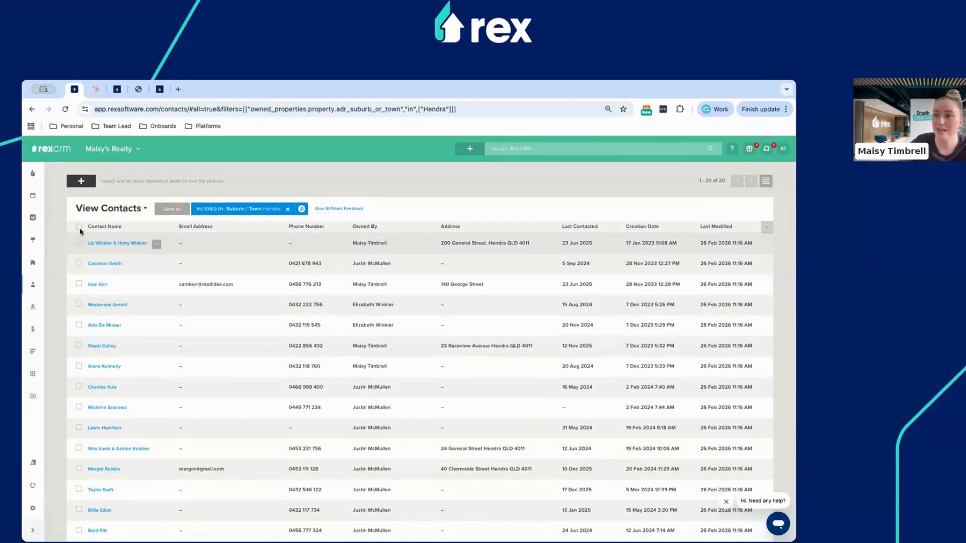
click(78, 227)
Start a Merge > Email for the selected Hendra contacts, then cancel at Email Merge Step 1.
click(147, 181)
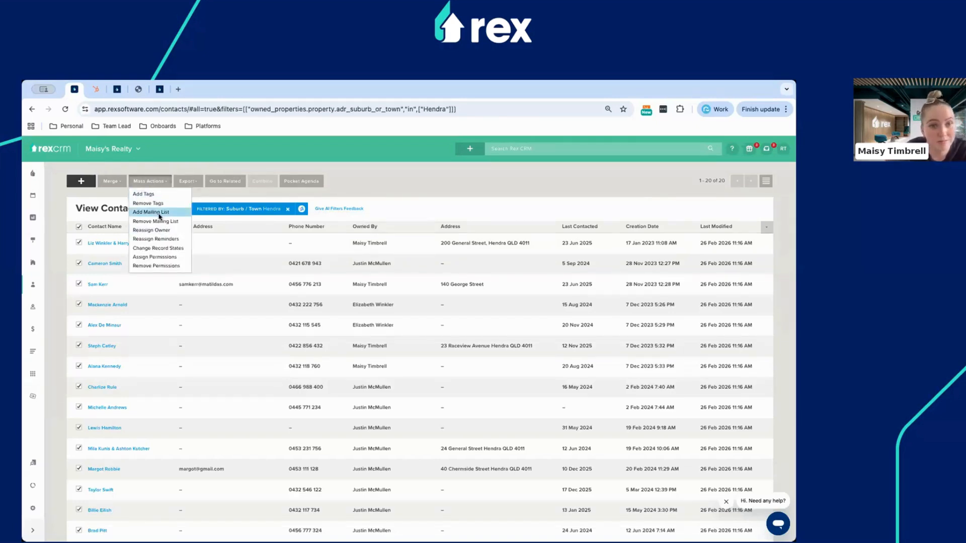
click(127, 167)
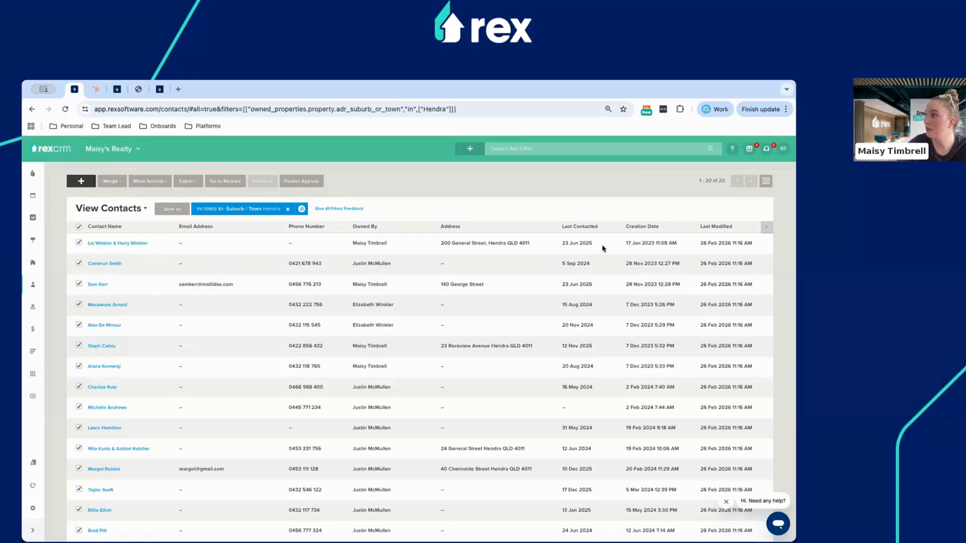
click(113, 183)
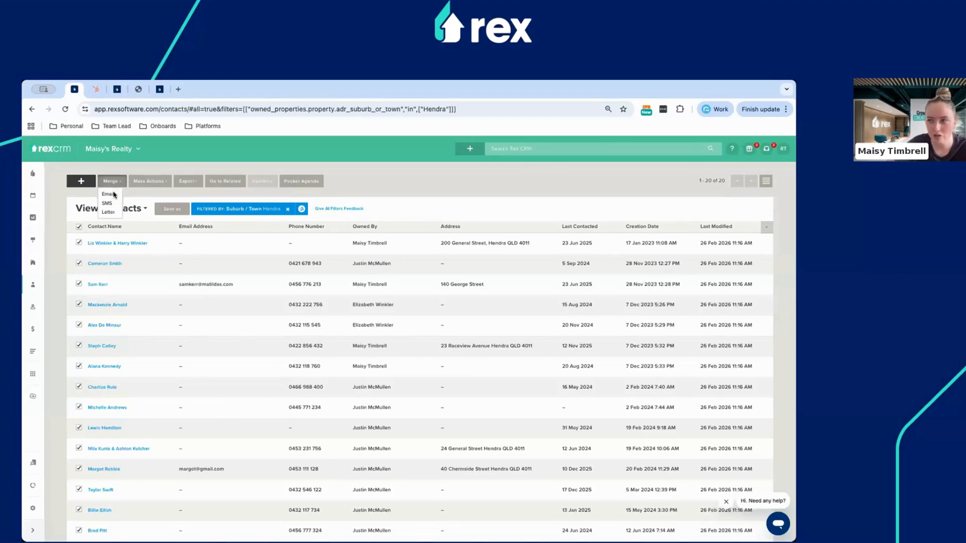
click(111, 194)
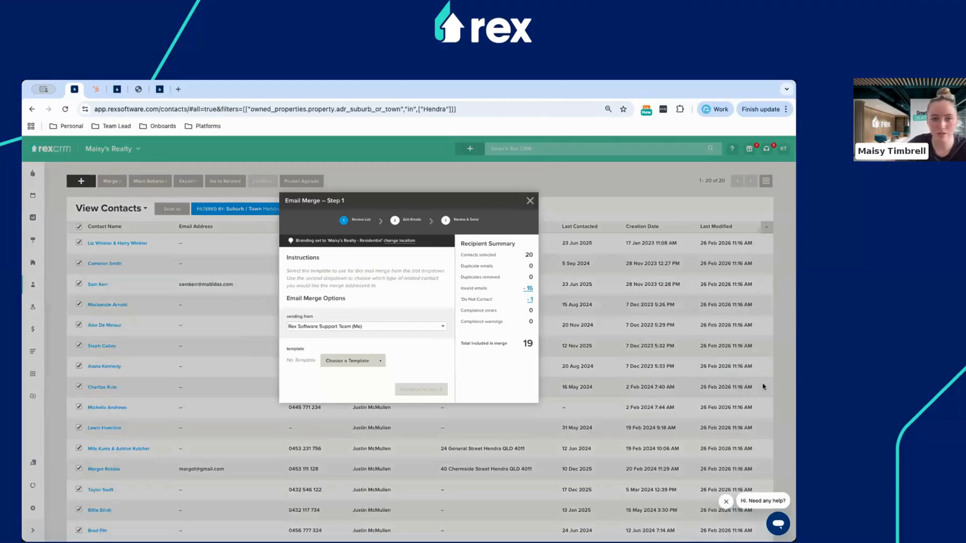
click(528, 203)
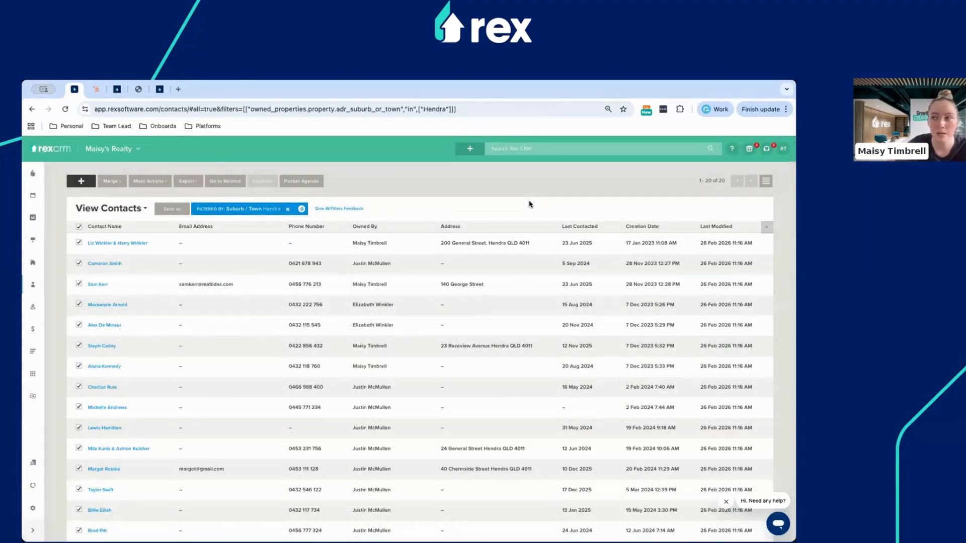
click(147, 181)
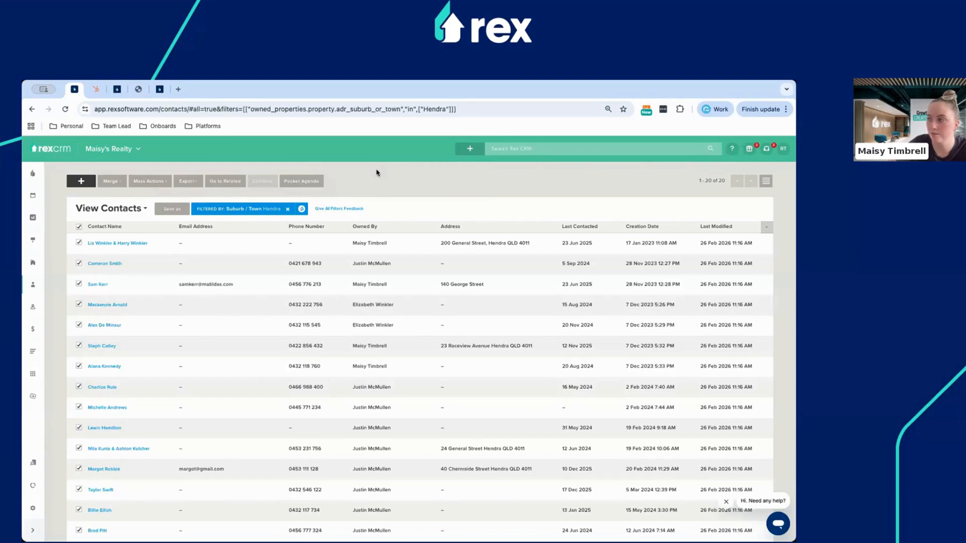
Remove the Hendra suburb filter, deselect all contacts, and bring up the Rex AI filter examples.
click(289, 211)
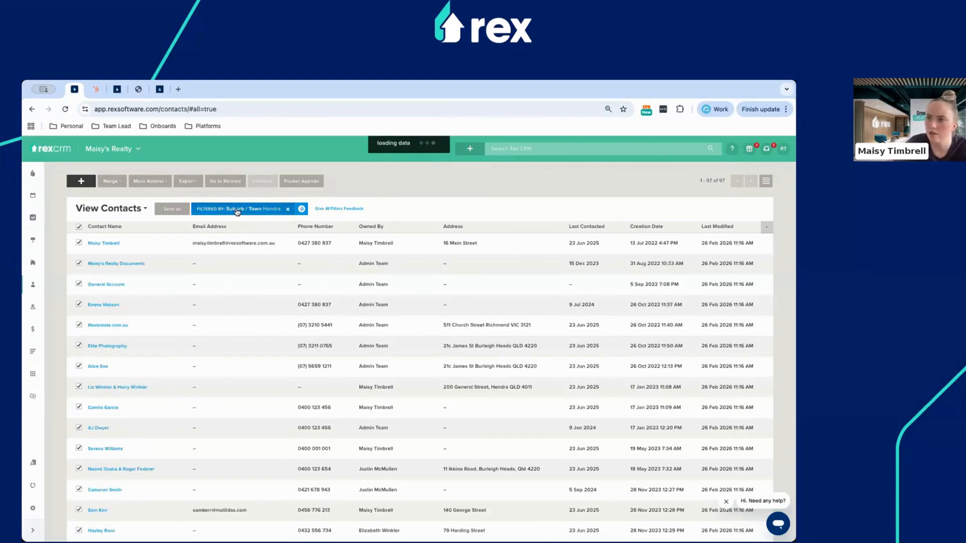
click(205, 211)
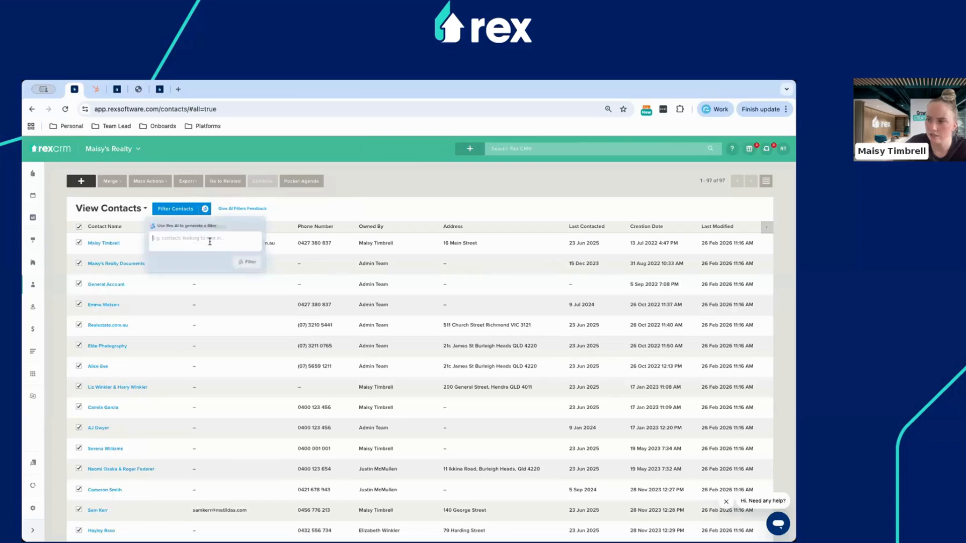
click(78, 227)
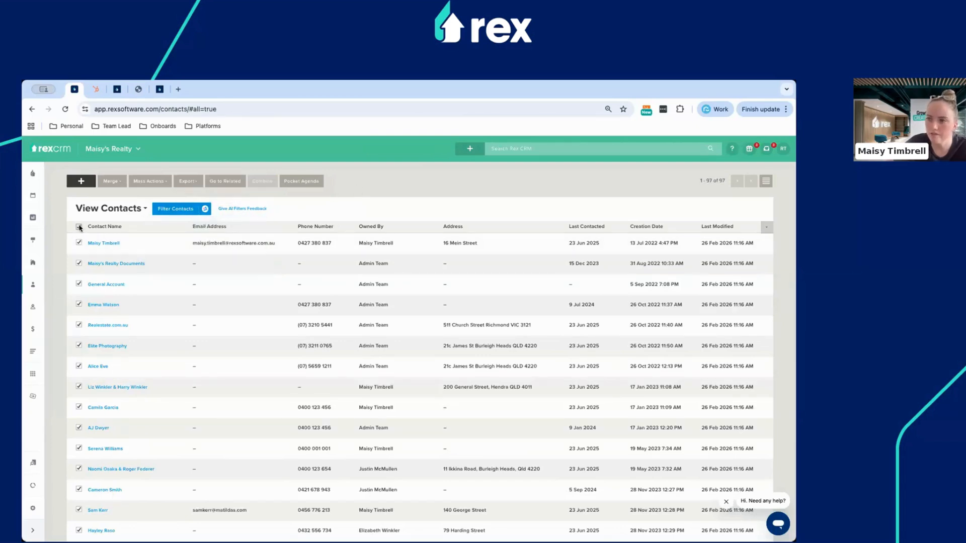
click(206, 212)
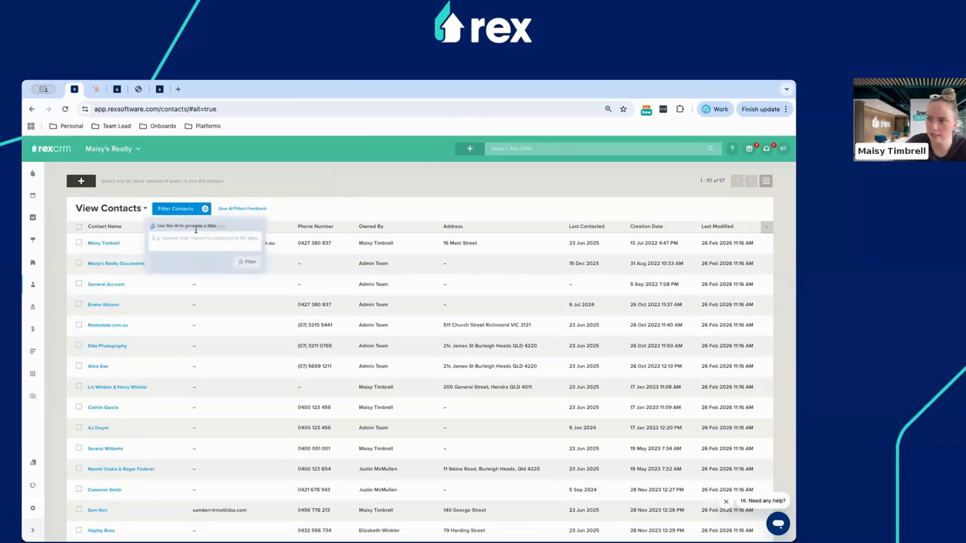
click(205, 213)
click(206, 210)
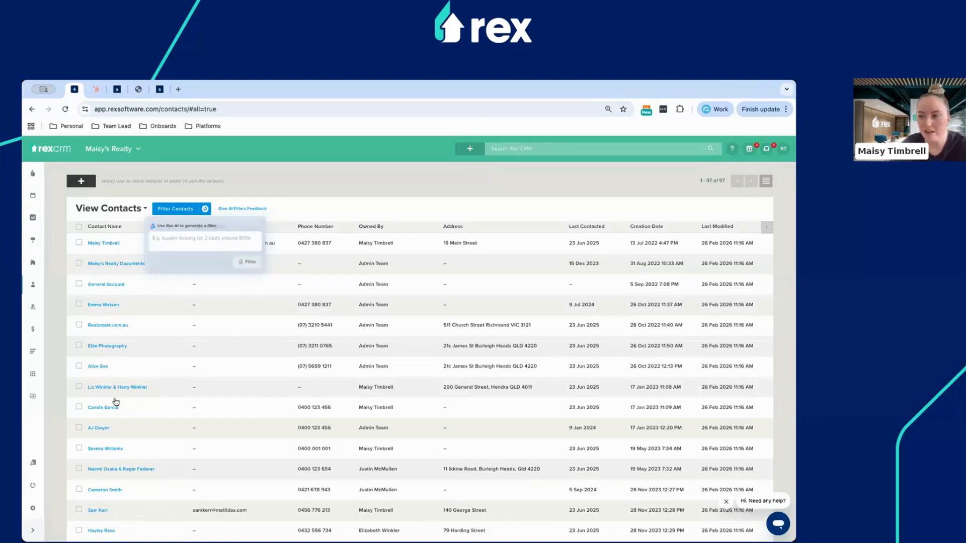
Go to the last contact's record at the bottom of the list and begin editing its Location address.
scroll(118, 401, down, 10)
scroll(145, 407, down, 10)
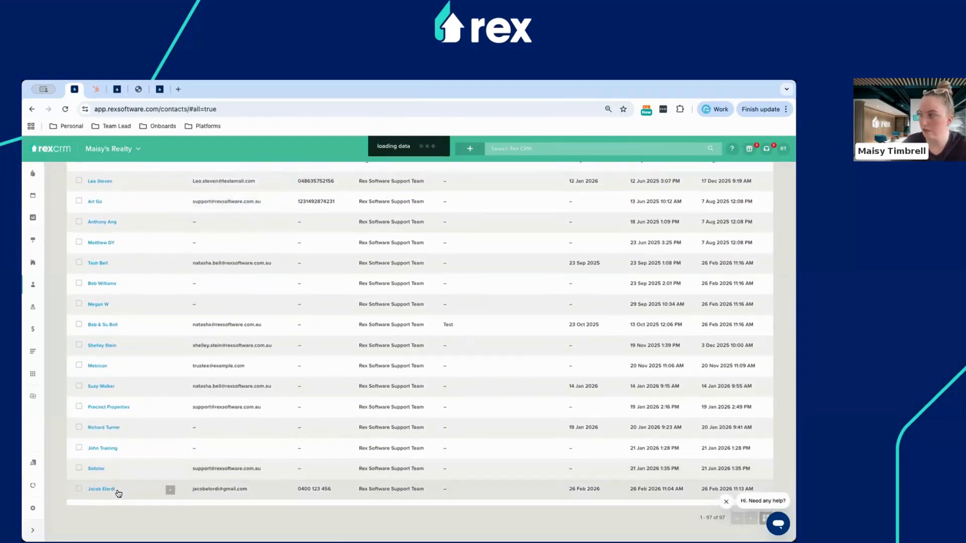
click(117, 491)
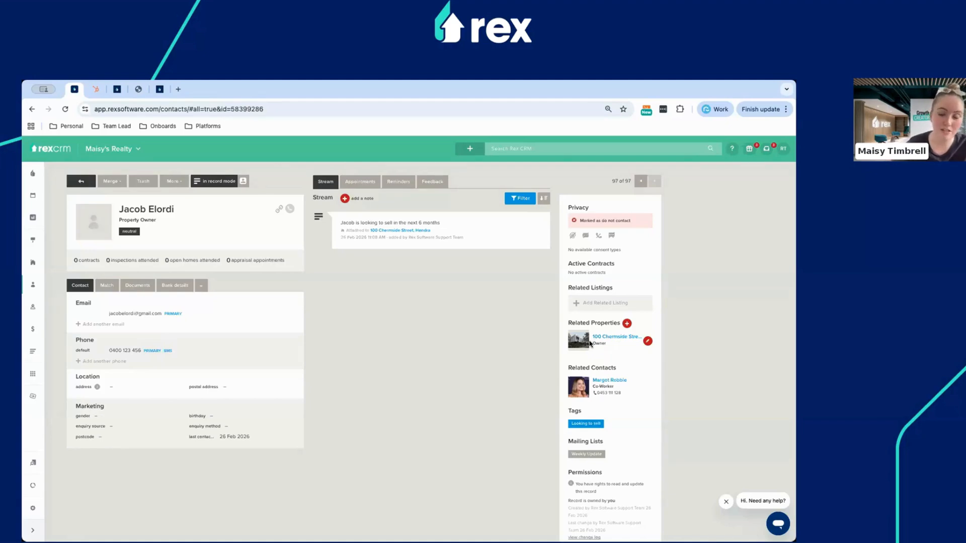
click(145, 388)
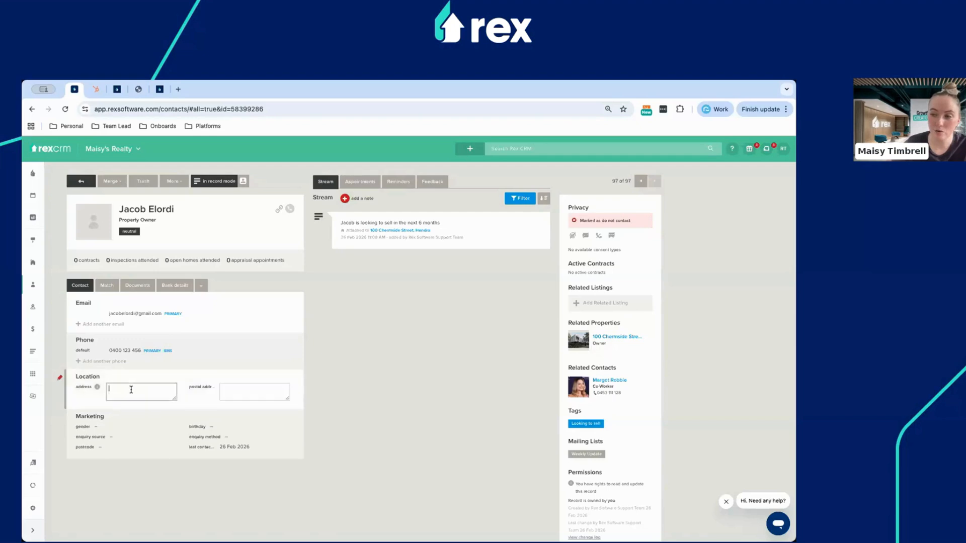